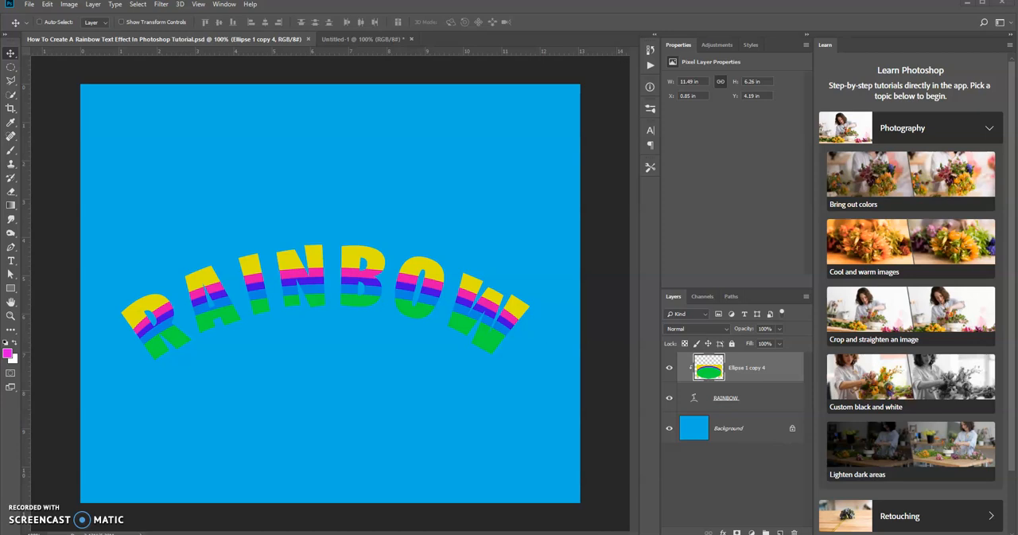
In the Untitled-1 document, set the foreground colour to black.
click(386, 39)
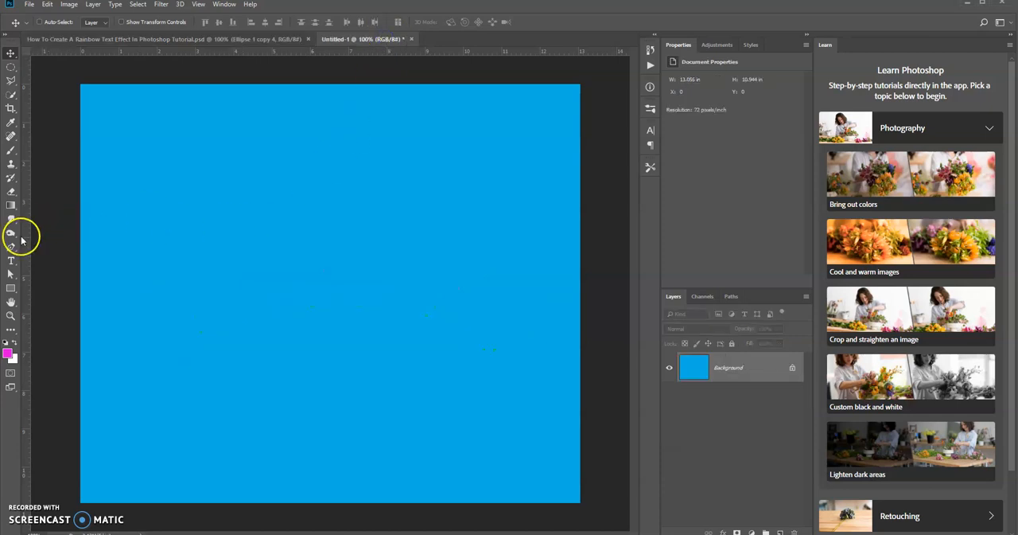
click(7, 353)
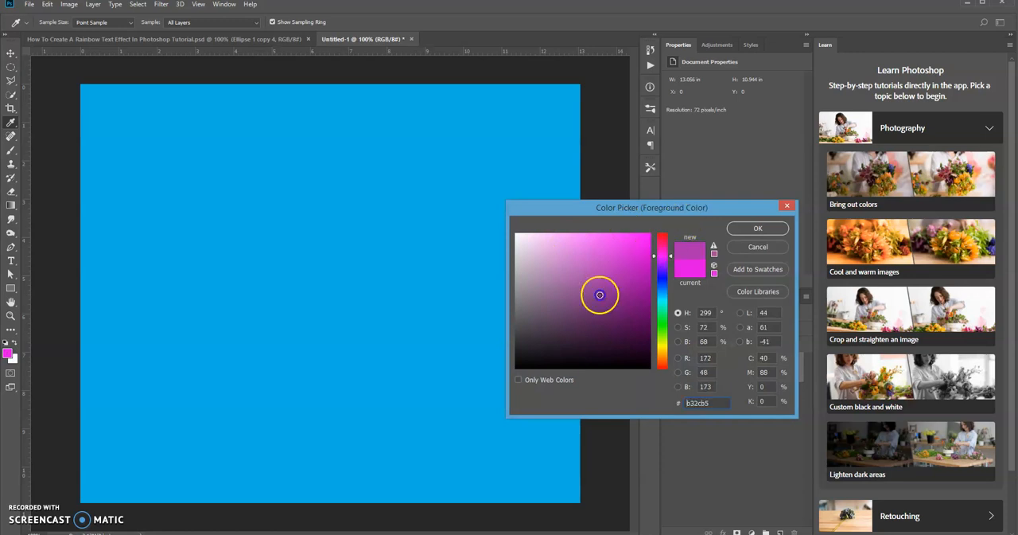
drag(602, 295, 509, 378)
click(758, 229)
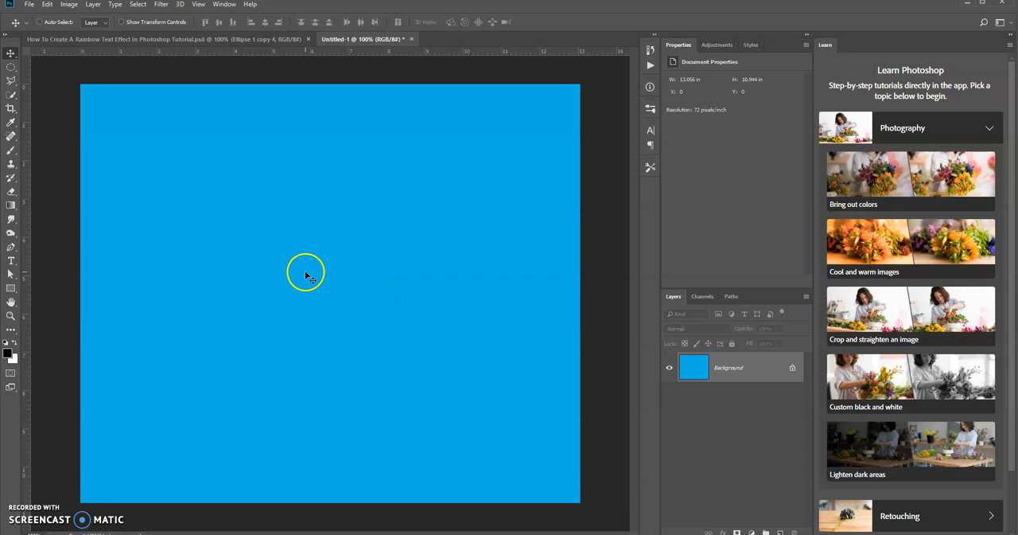
Add a horizontal text layer reading RAINBOW across the middle of the blue canvas.
click(11, 263)
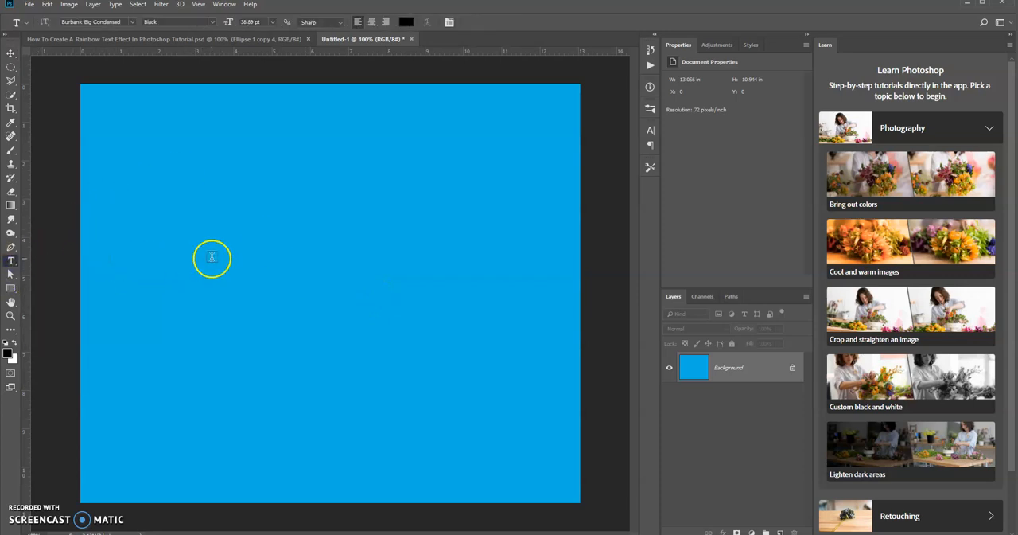
click(206, 278)
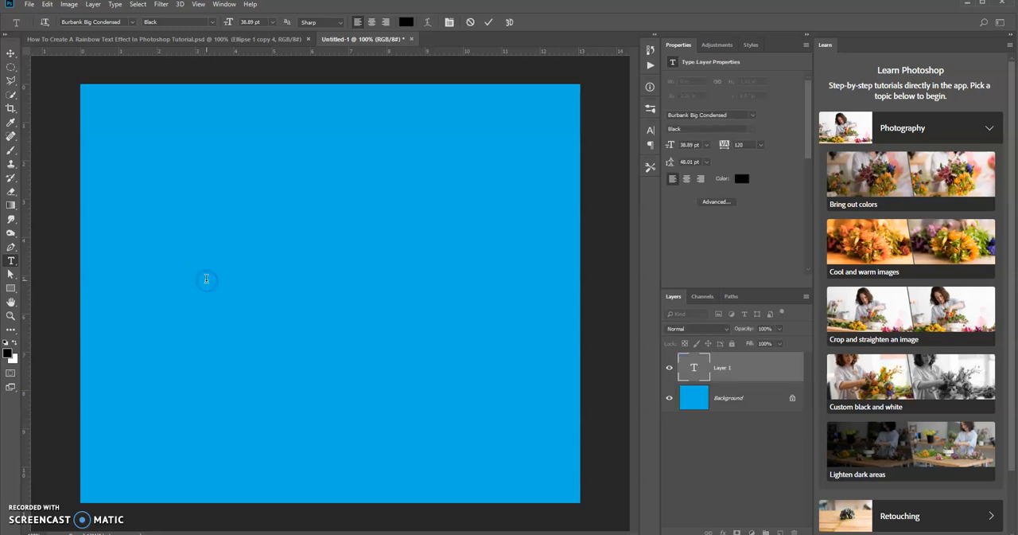
click(206, 278)
text(RAIN)
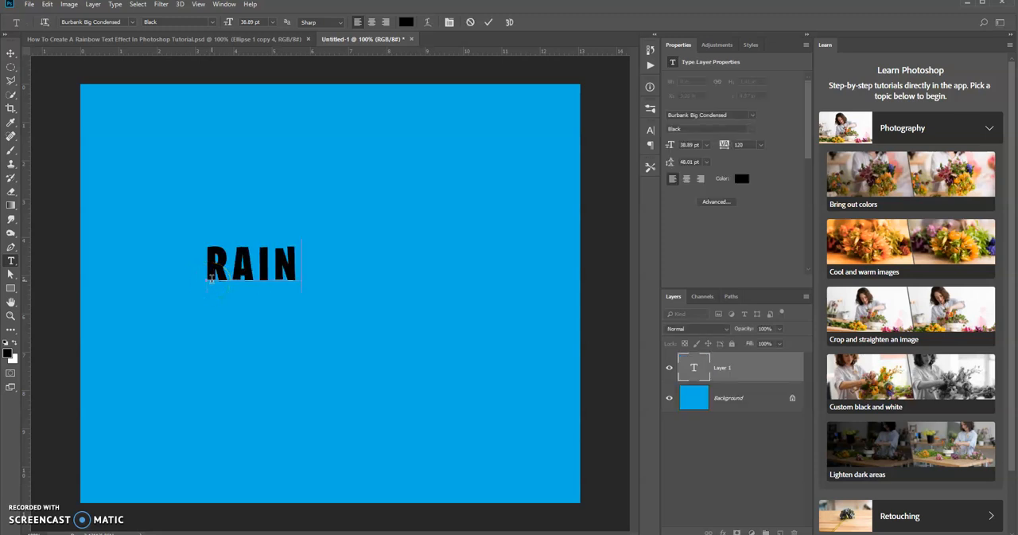
text(BOW)
click(489, 22)
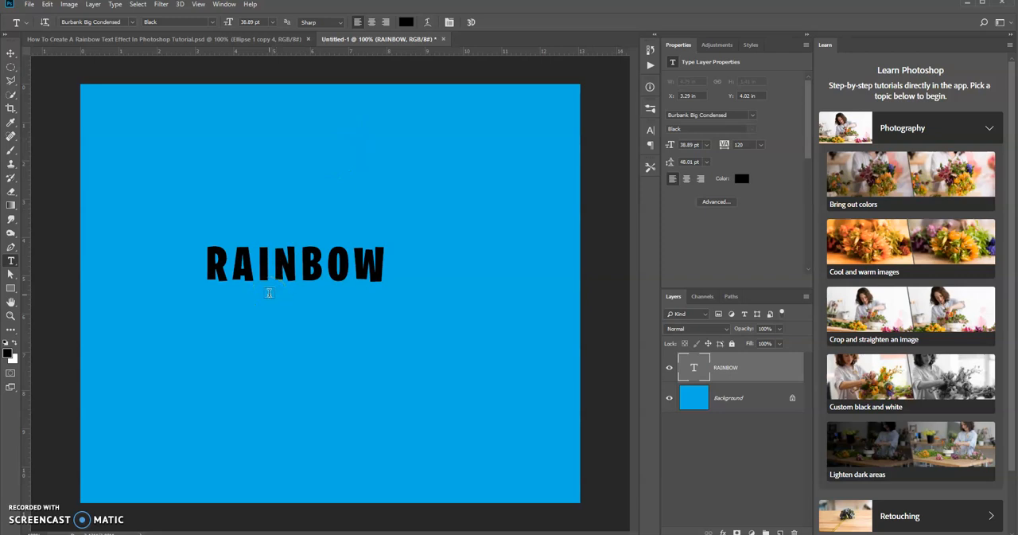
Scale the RAINBOW text proportionally to about 211% and centre it on the canvas.
key(ctrl+t)
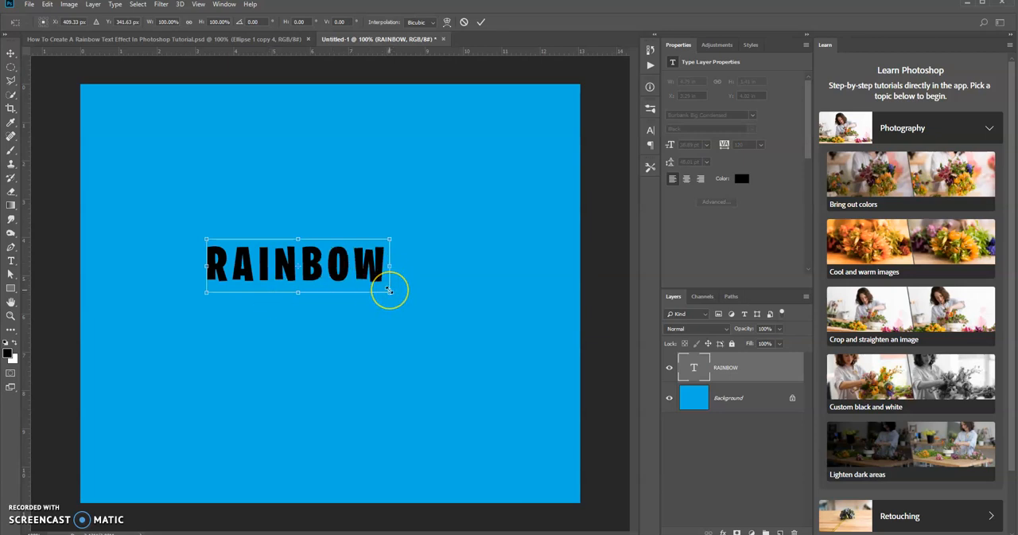
drag(393, 293, 488, 331)
drag(384, 266, 414, 292)
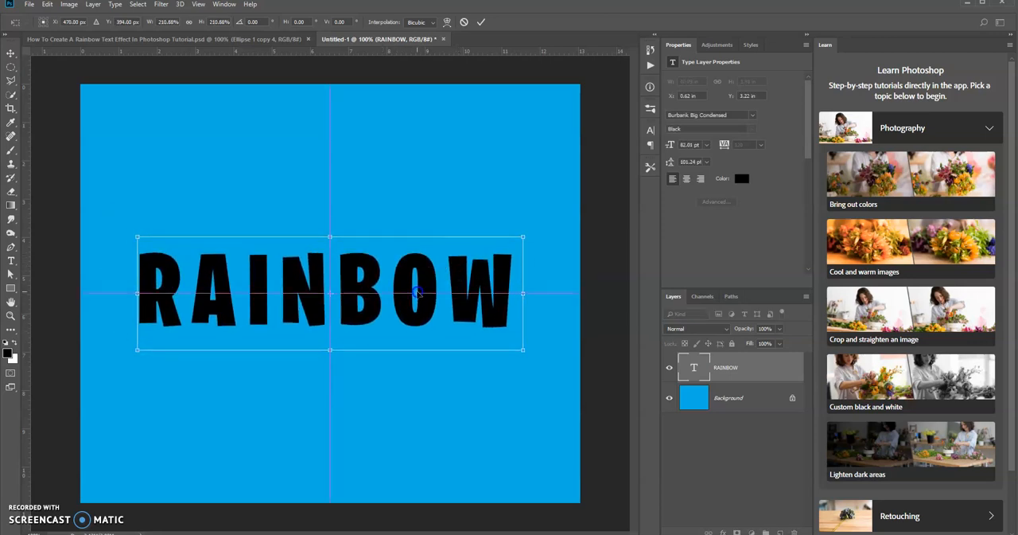
click(481, 22)
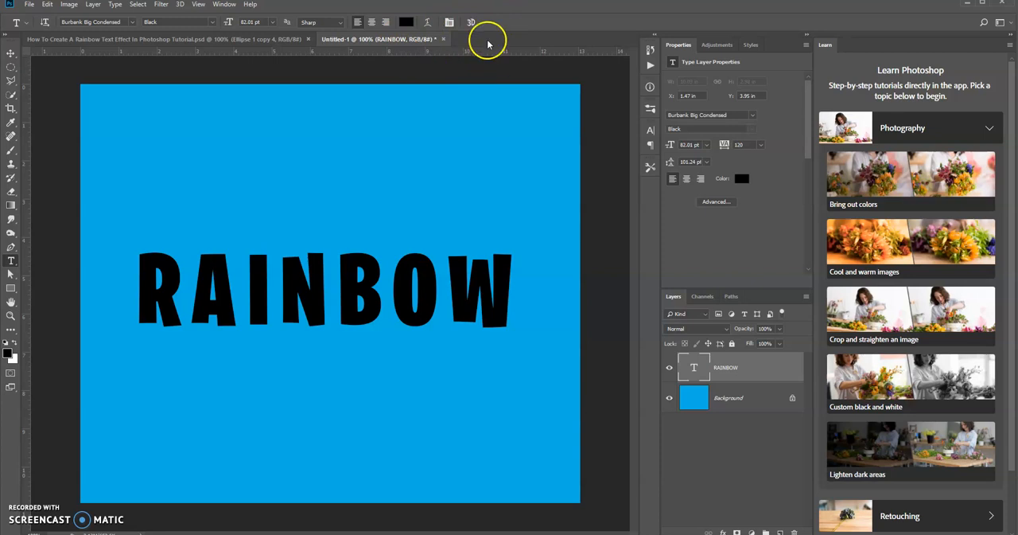
Warp the RAINBOW text with the horizontal Arc style, using a bend gentler than 50%.
click(429, 25)
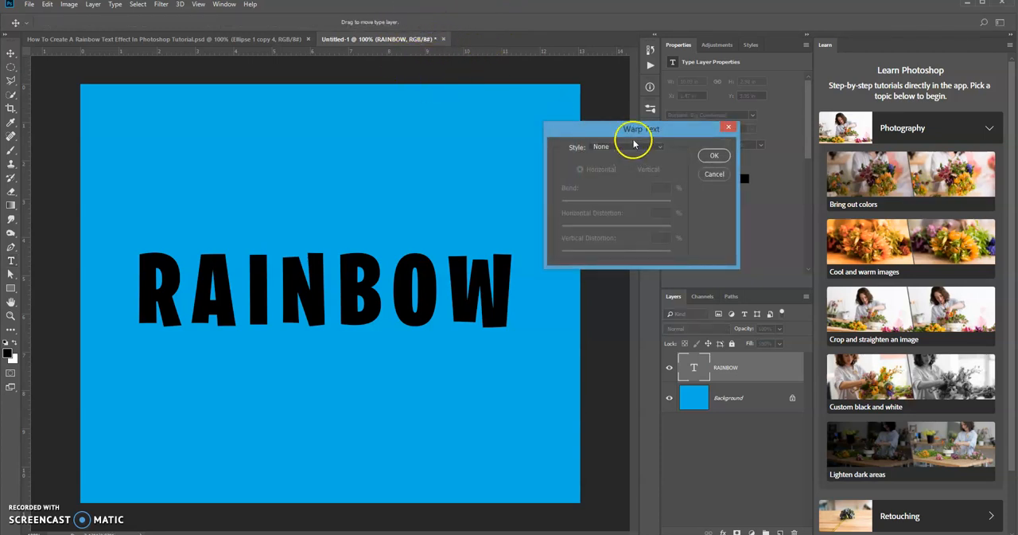
click(636, 148)
click(628, 172)
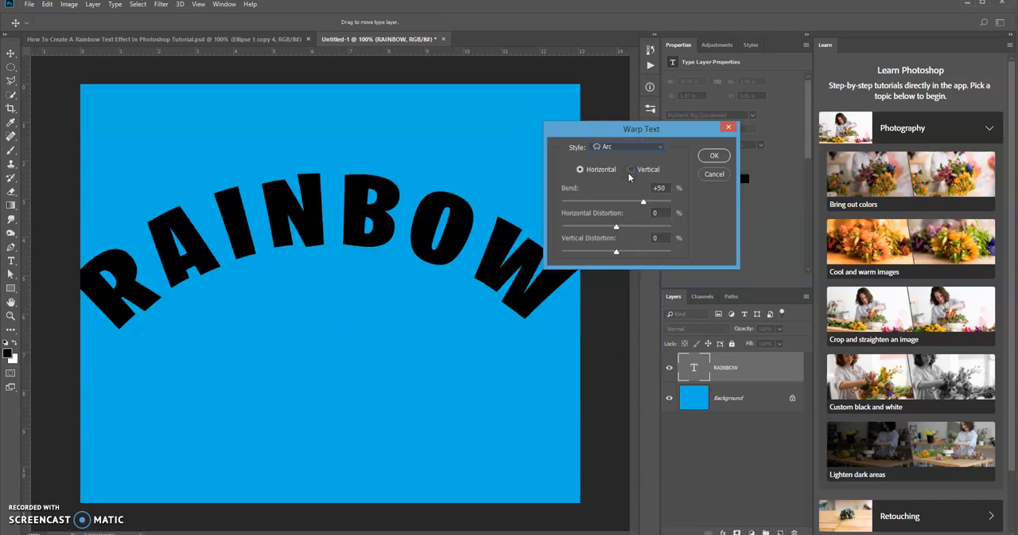
drag(644, 200, 631, 205)
click(715, 156)
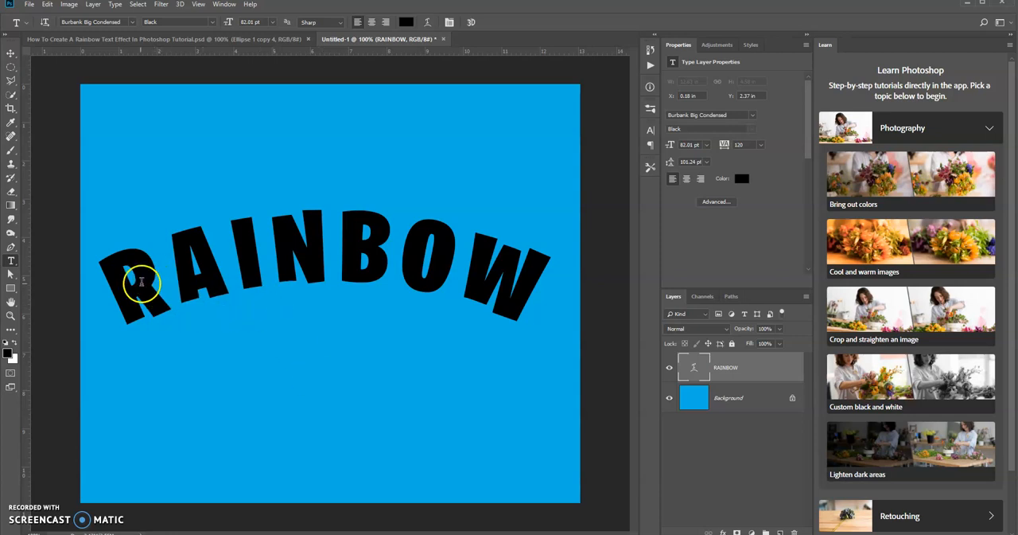
Draw a black ellipse shape about 822 × 374 px just beneath the arched RAINBOW text.
click(11, 289)
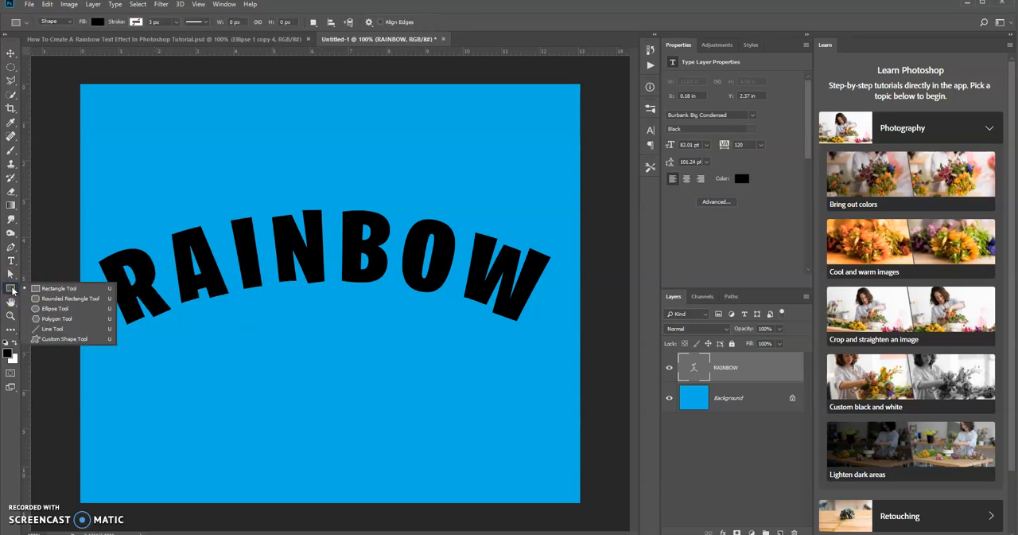
click(62, 308)
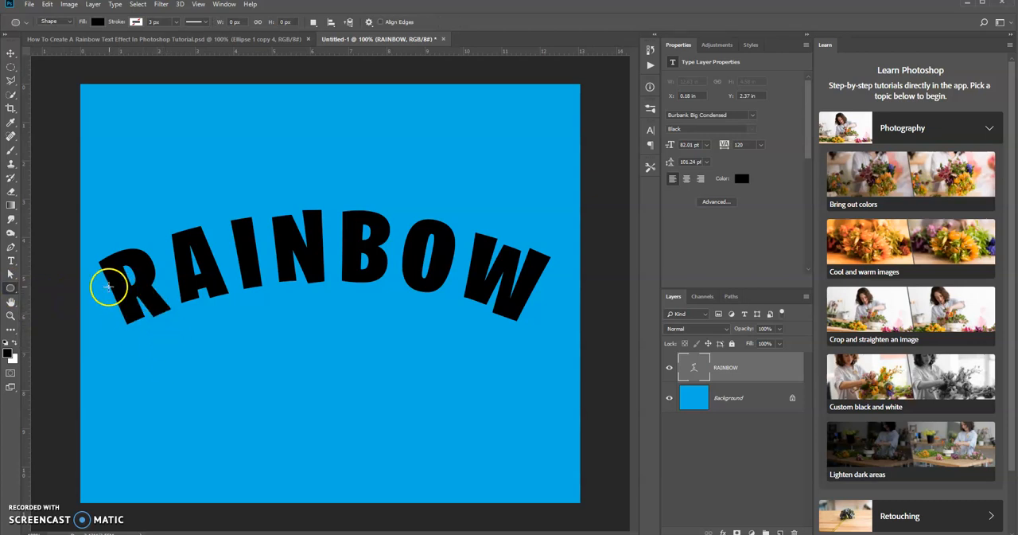
drag(108, 292, 546, 490)
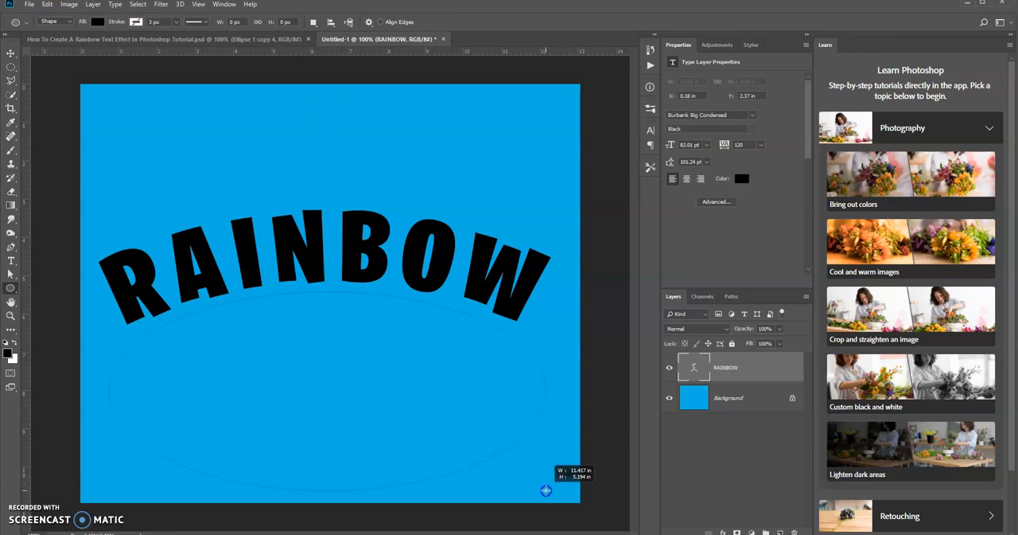
drag(545, 490, 546, 490)
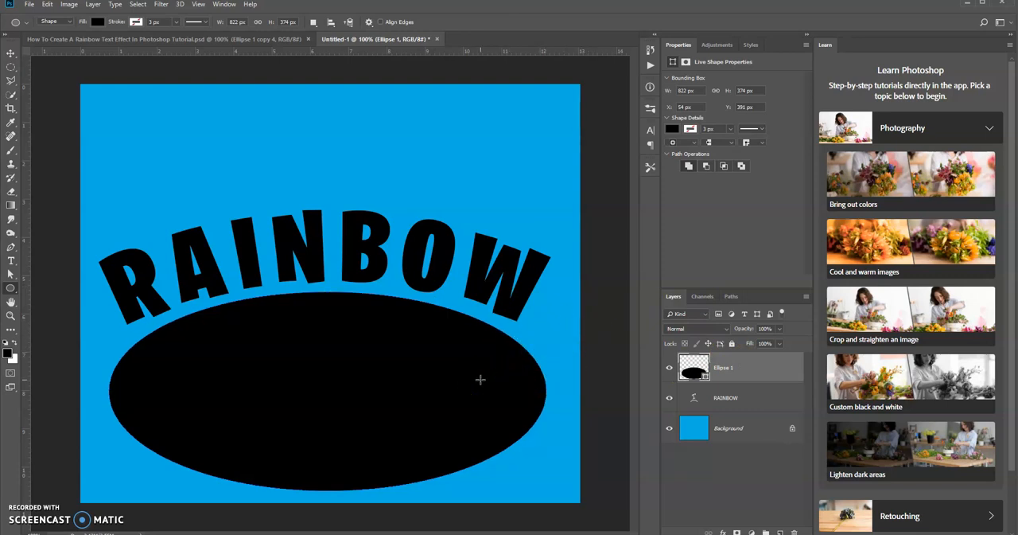
Try to make the ellipse red by changing only the hue of its fill colour.
click(698, 365)
double_click(698, 365)
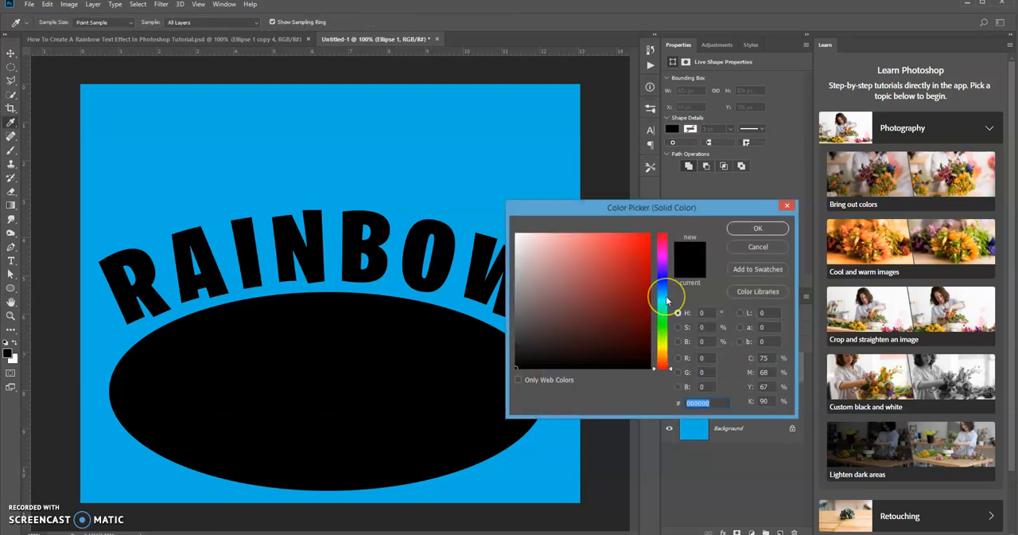
drag(666, 300, 664, 239)
click(758, 233)
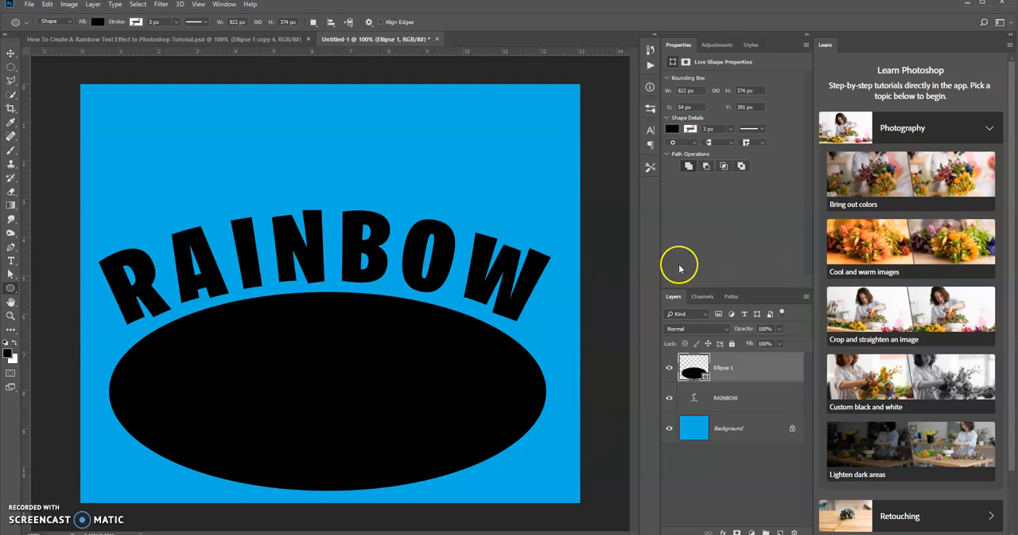
Set the ellipse's fill colour to bright red, f60808.
click(702, 362)
double_click(703, 362)
click(646, 237)
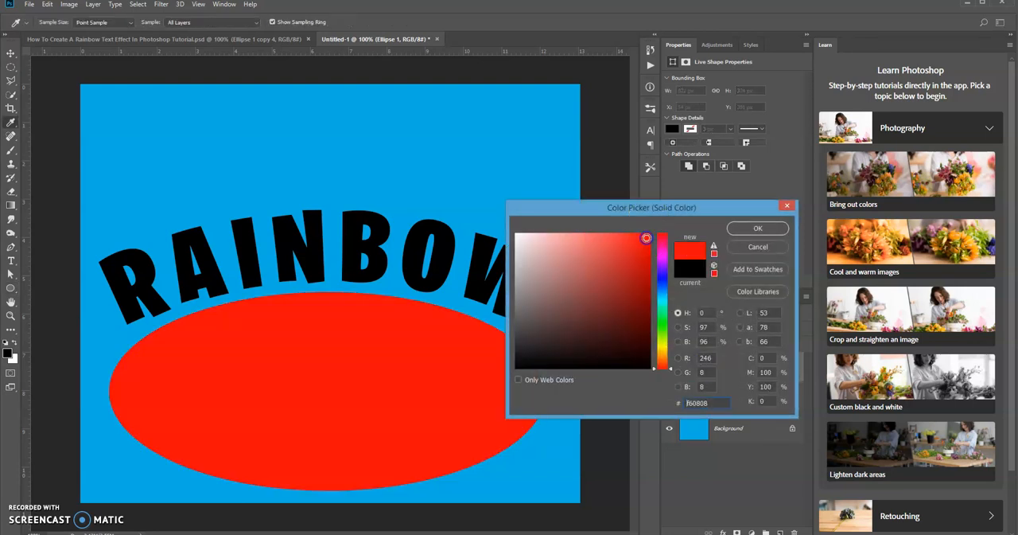
click(757, 228)
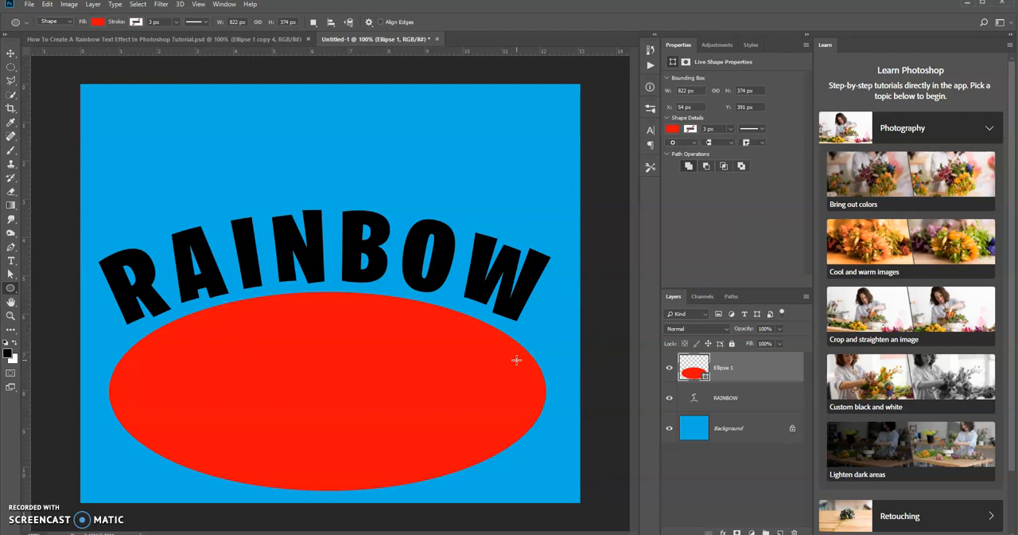
Duplicate the red ellipse layer and set the copy's fill colour to magenta, f608e8.
right_click(767, 363)
key(ctrl+j)
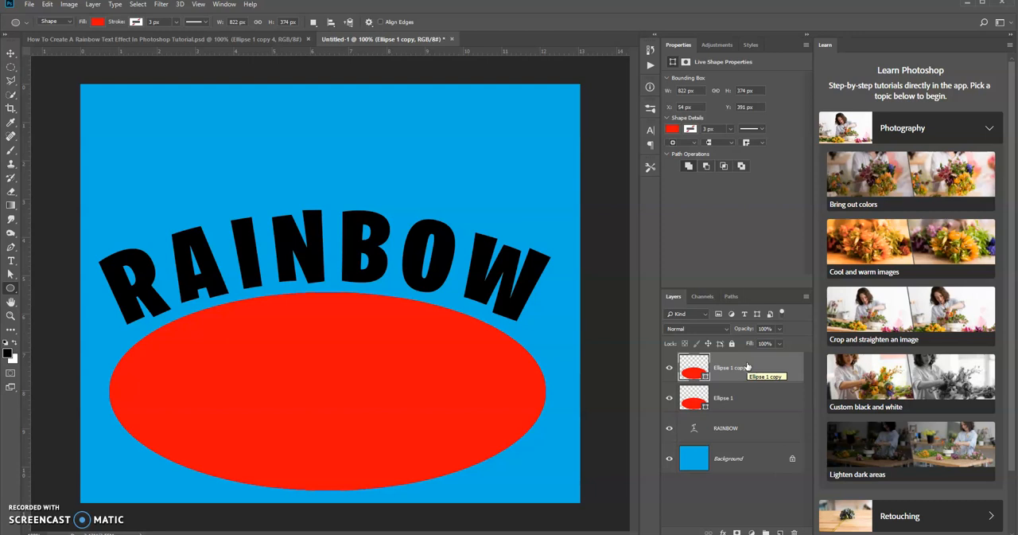
right_click(748, 366)
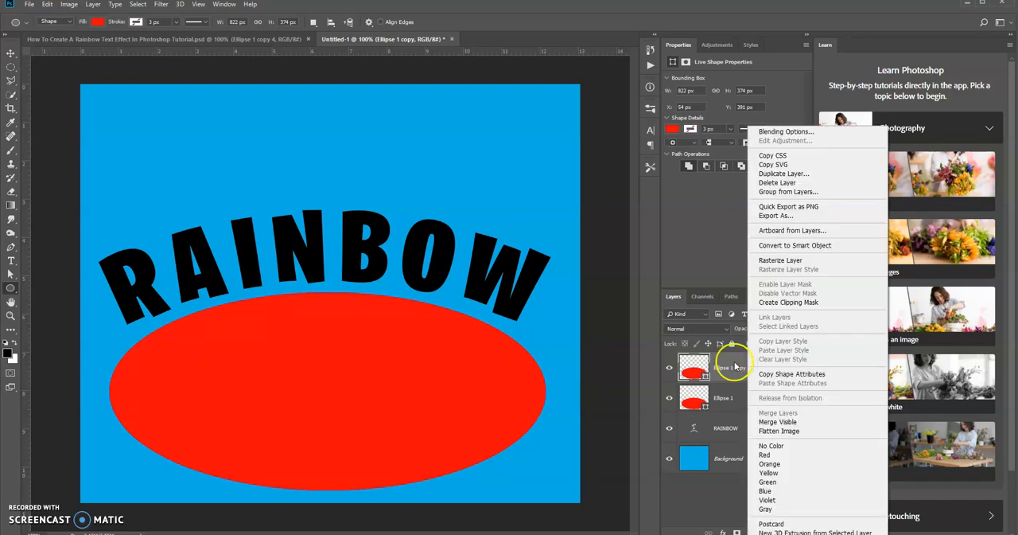
click(695, 366)
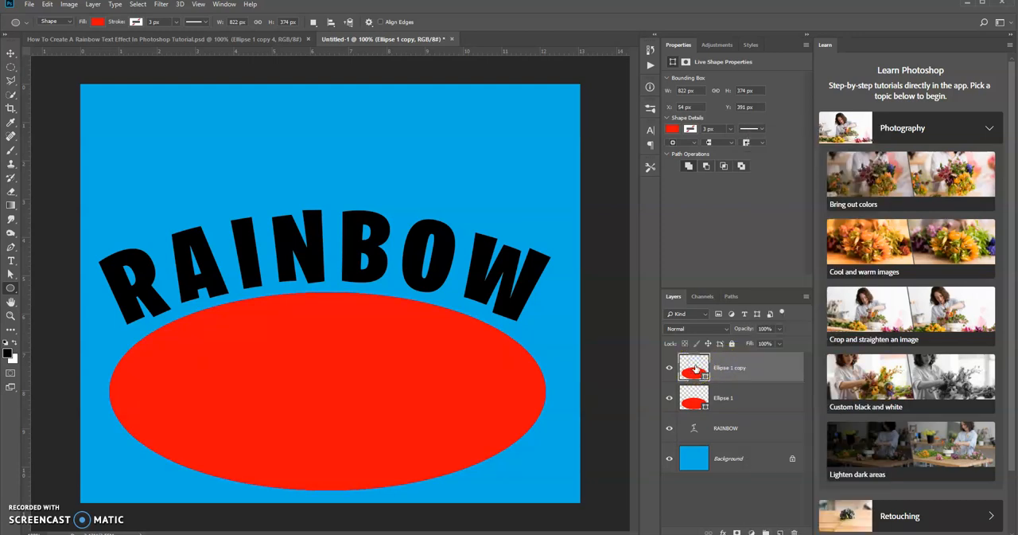
double_click(694, 369)
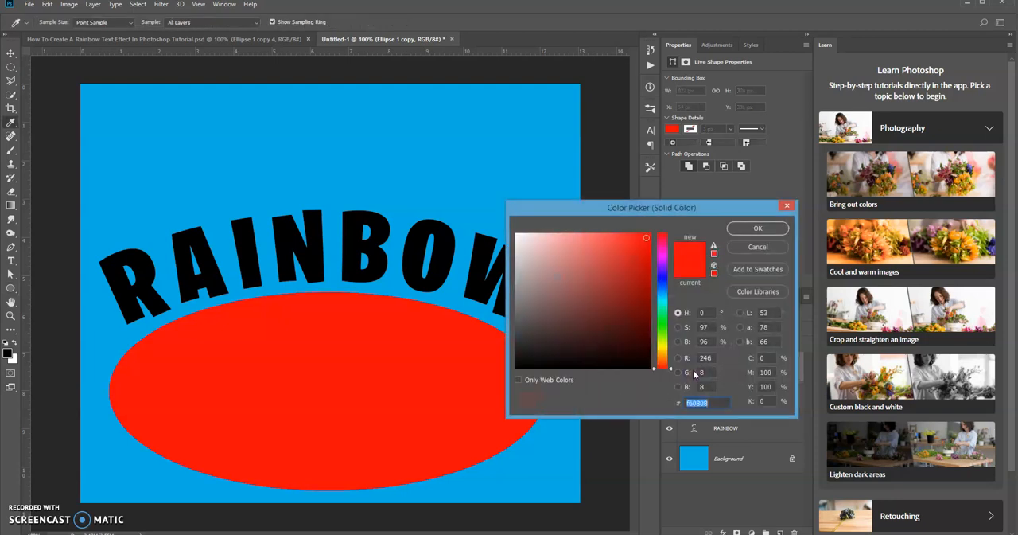
click(661, 255)
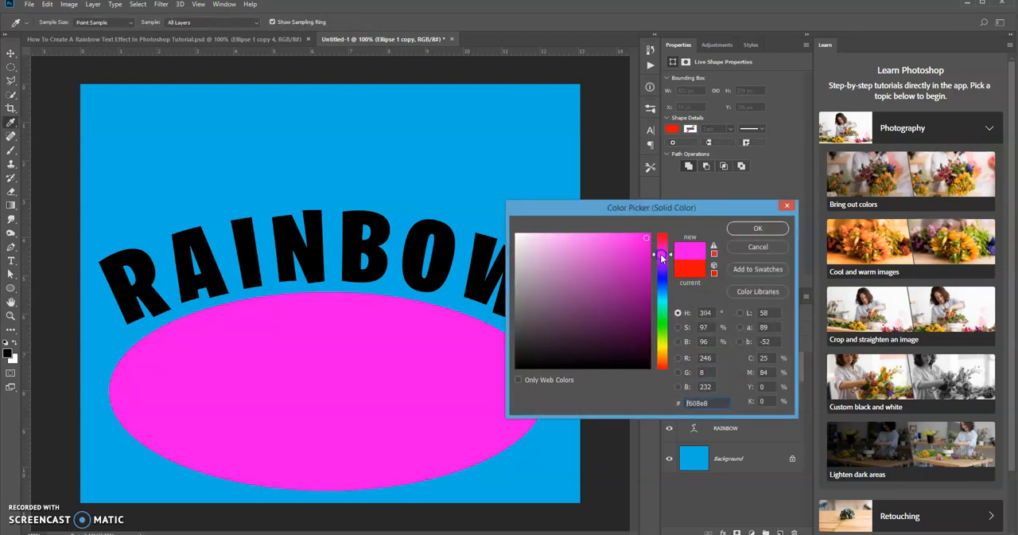
click(761, 229)
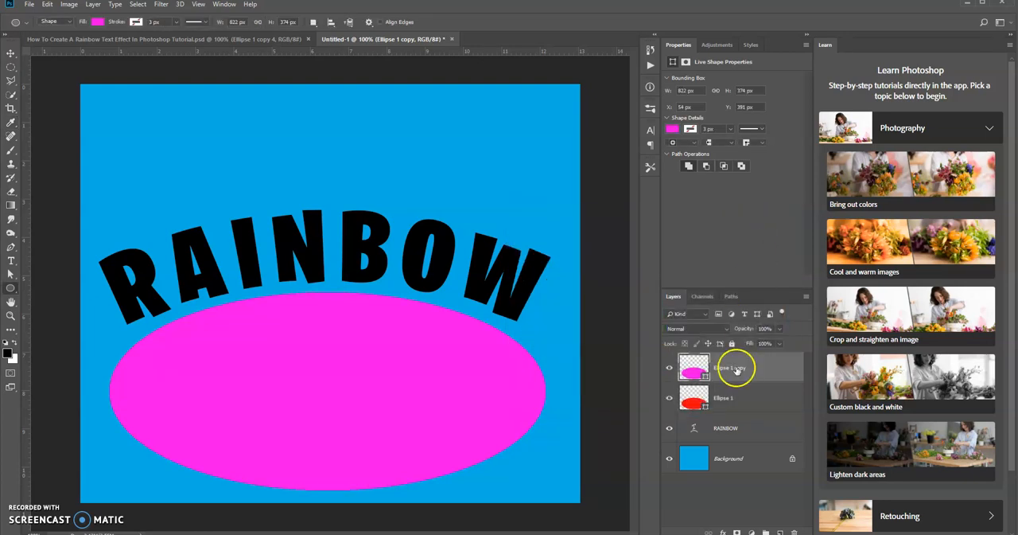
Duplicate the magenta ellipse layer and set the new copy's fill colour to violet, 5108f6.
click(756, 368)
key(ctrl+j)
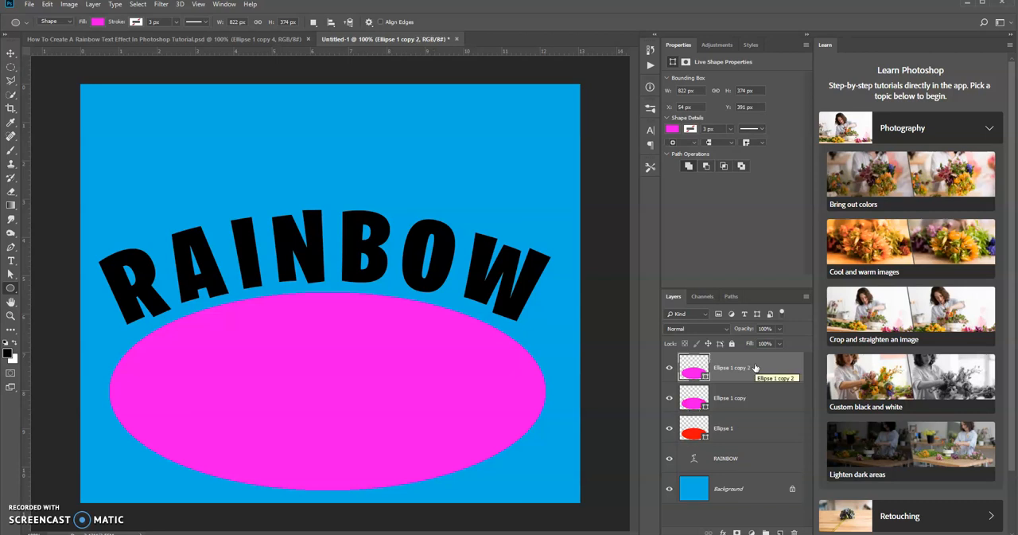
double_click(694, 368)
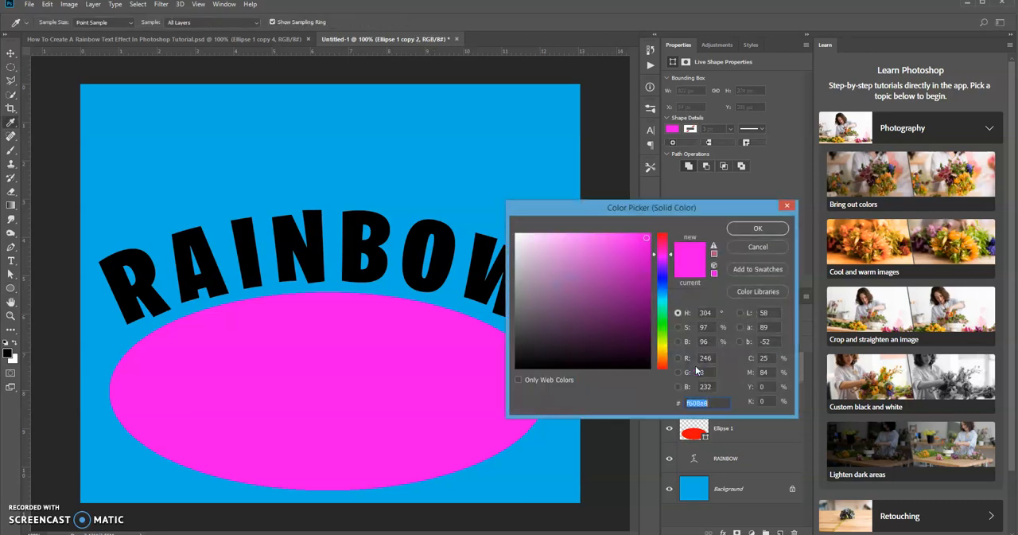
click(666, 272)
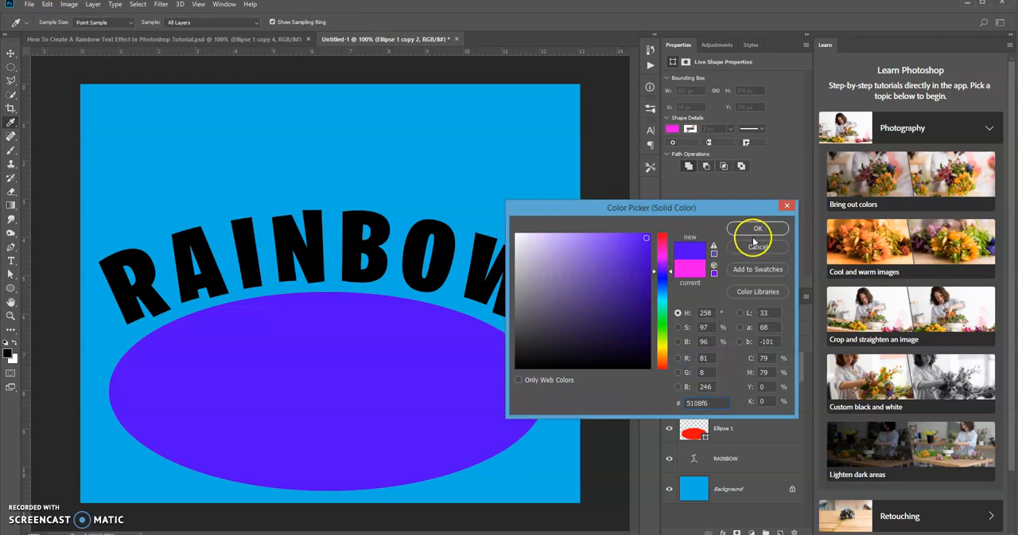
click(757, 229)
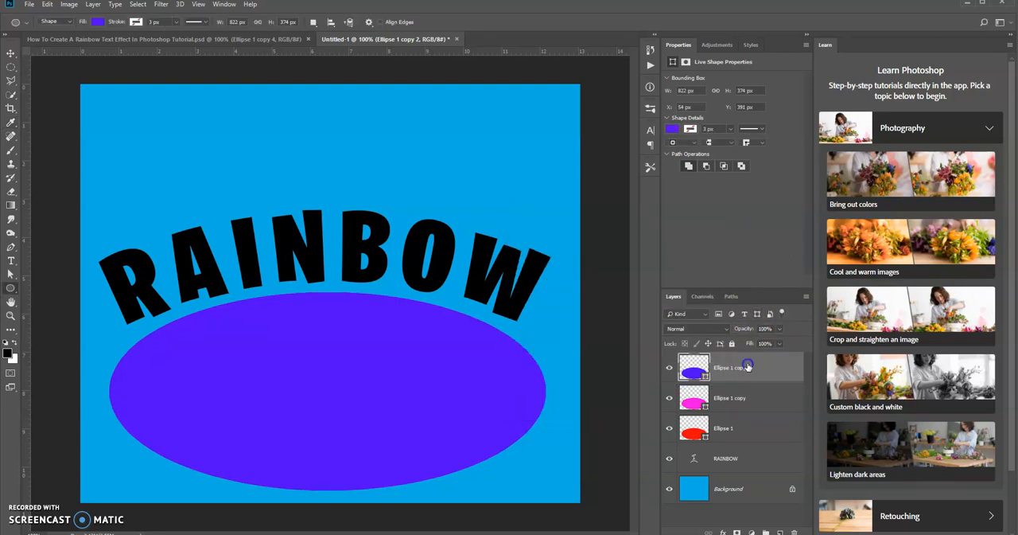
Duplicate the violet ellipse layer and set the new copy's fill colour to blue, 0894f6.
key(ctrl+j)
double_click(694, 368)
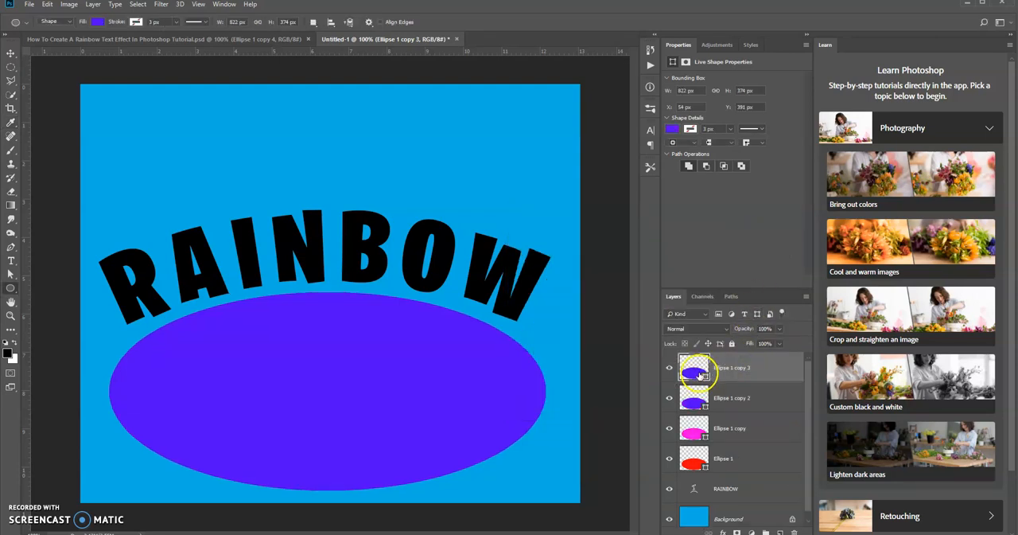
click(661, 292)
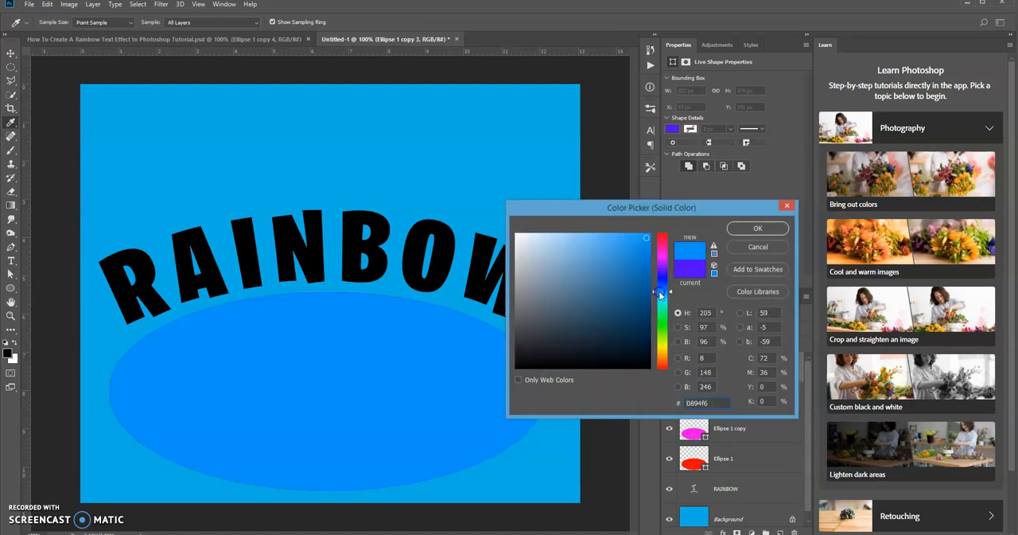
click(756, 228)
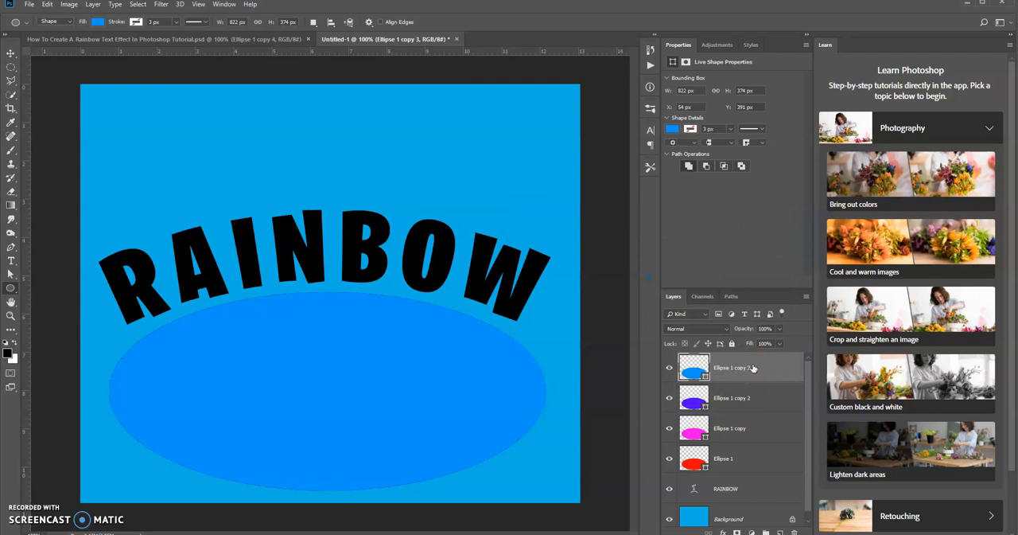
Duplicate the blue ellipse layer and set the new copy's fill colour to green, 08f619.
double_click(704, 362)
click(662, 322)
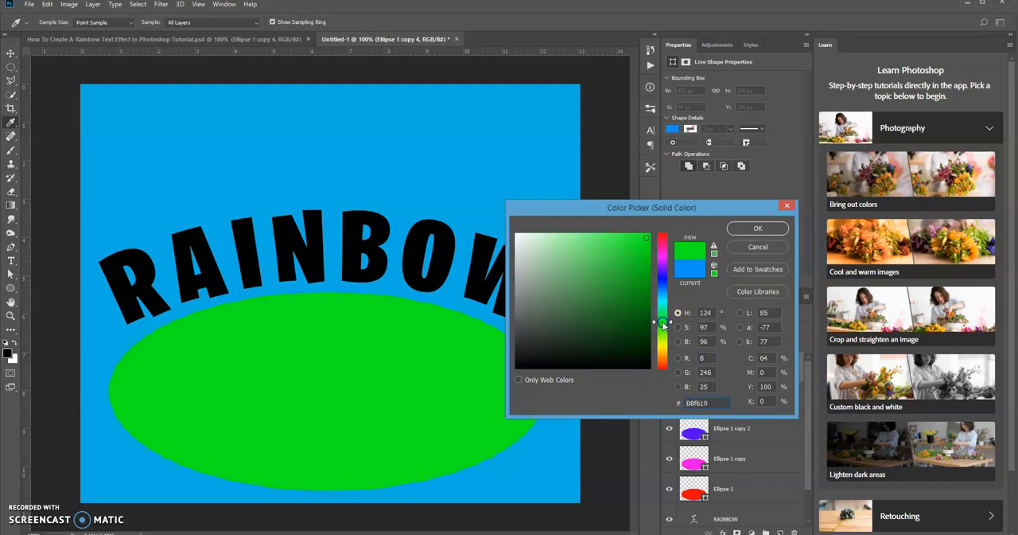
click(758, 228)
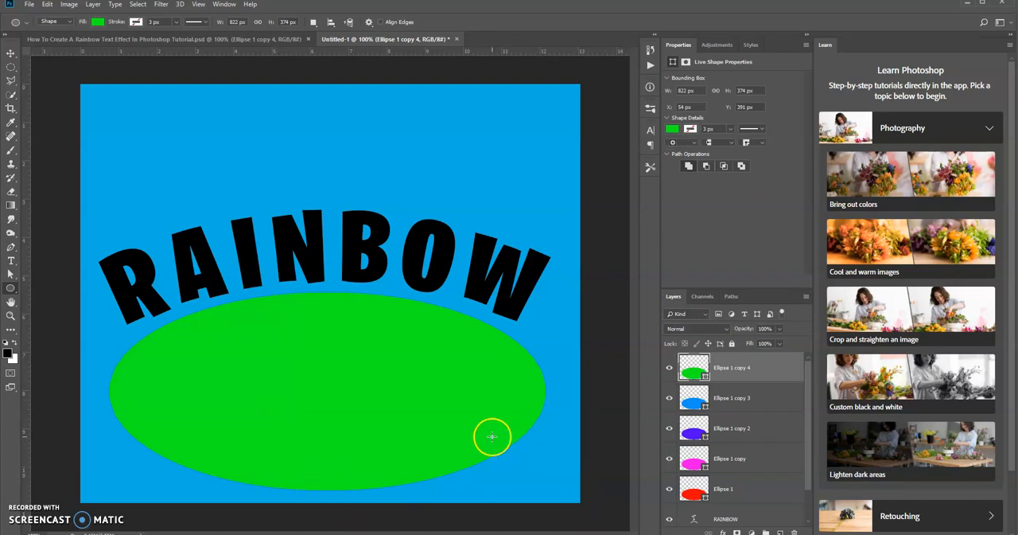
Move the green, blue, violet and magenta ellipses down to about Y 453, 439, 424 and 405 px, forming arched stripes above the green.
click(11, 54)
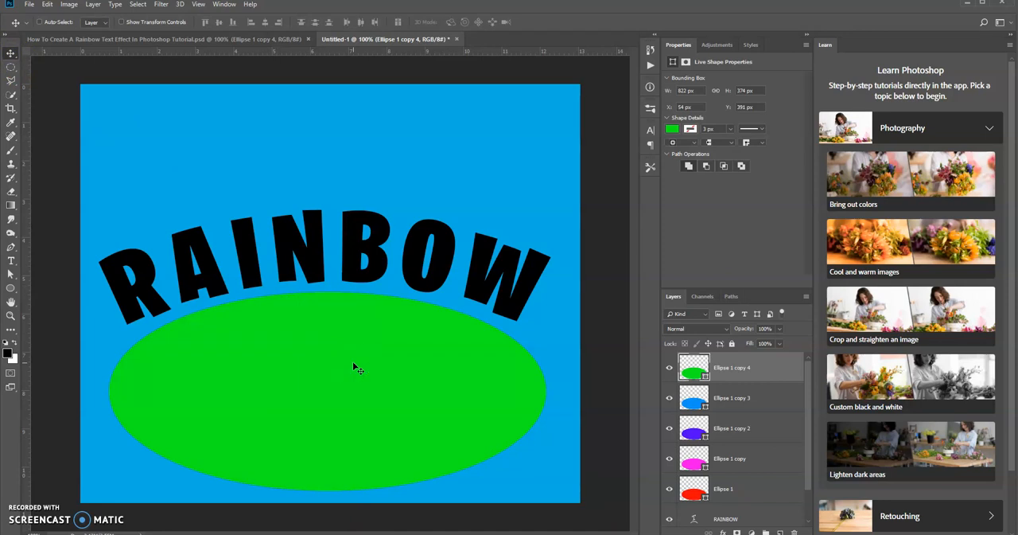
drag(354, 366, 352, 393)
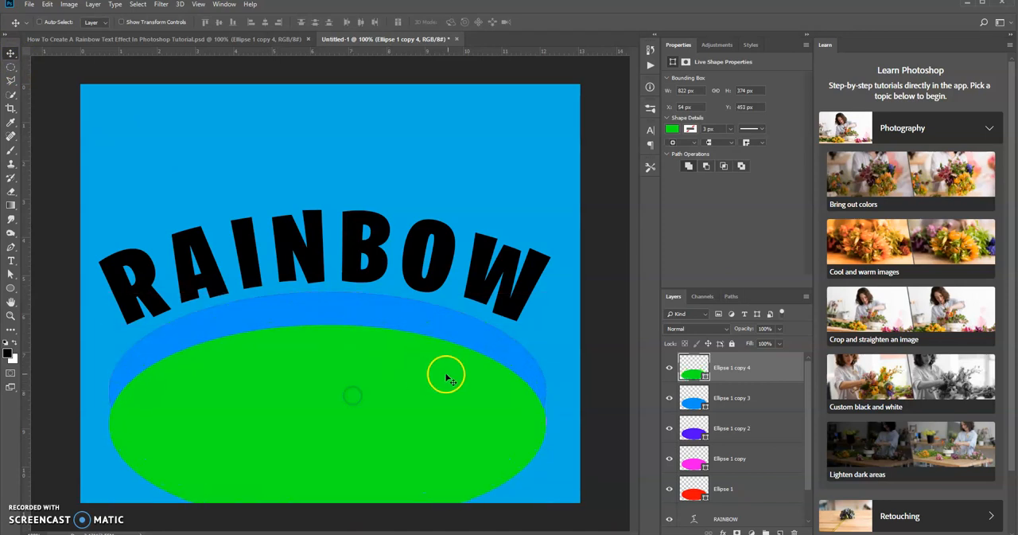
click(711, 395)
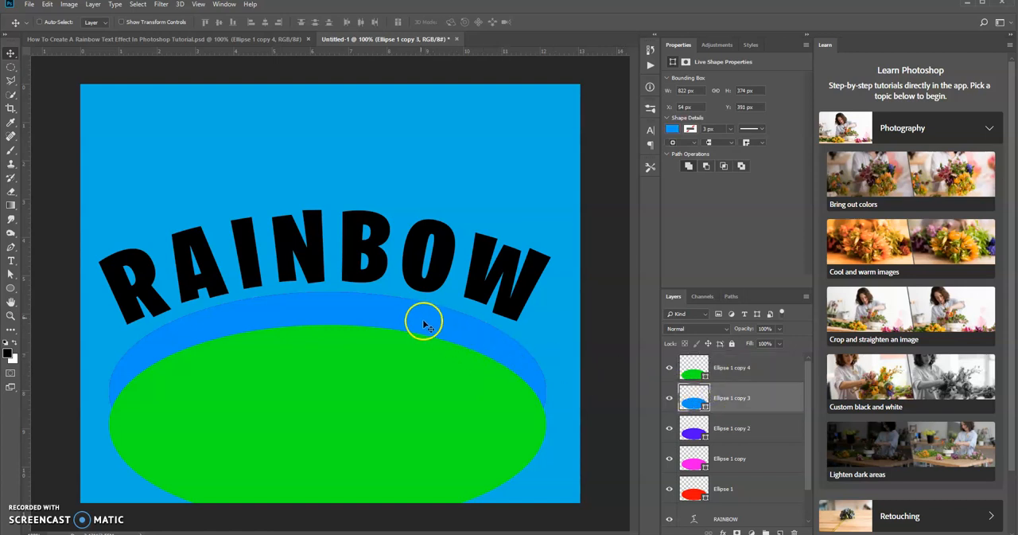
drag(420, 319, 421, 345)
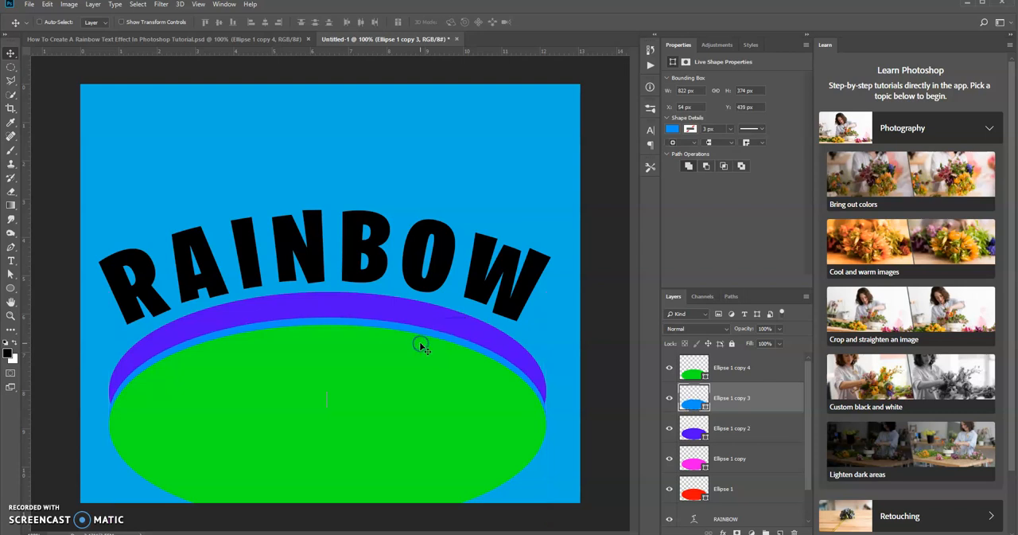
click(689, 428)
drag(362, 306, 360, 324)
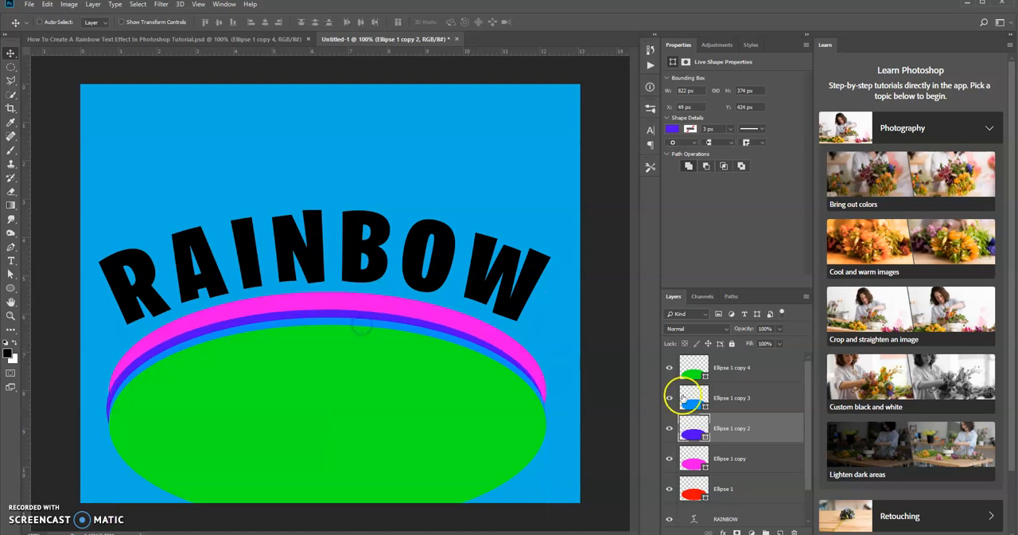
click(694, 462)
mouse_move(401, 302)
mouse_down()
mouse_move(400, 324)
mouse_move(398, 313)
mouse_up()
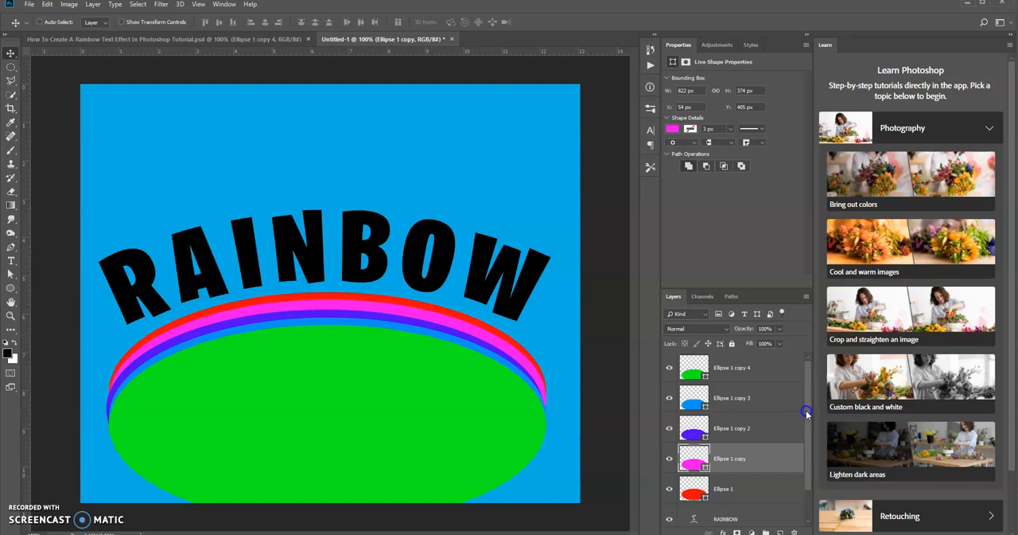
Select all five ellipse layers and move them up together about 136 px over the RAINBOW text.
click(764, 487)
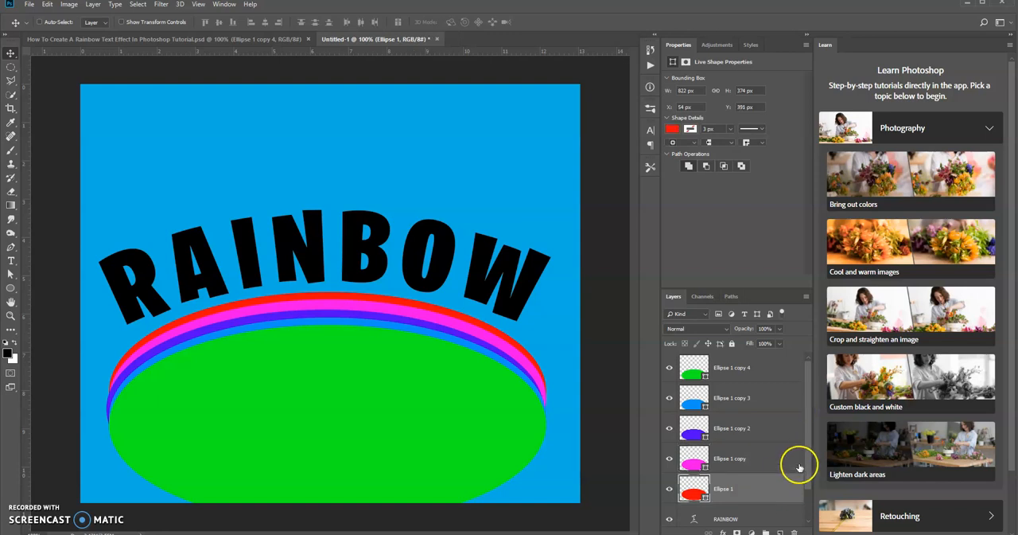
shift+click(755, 368)
drag(764, 472, 358, 324)
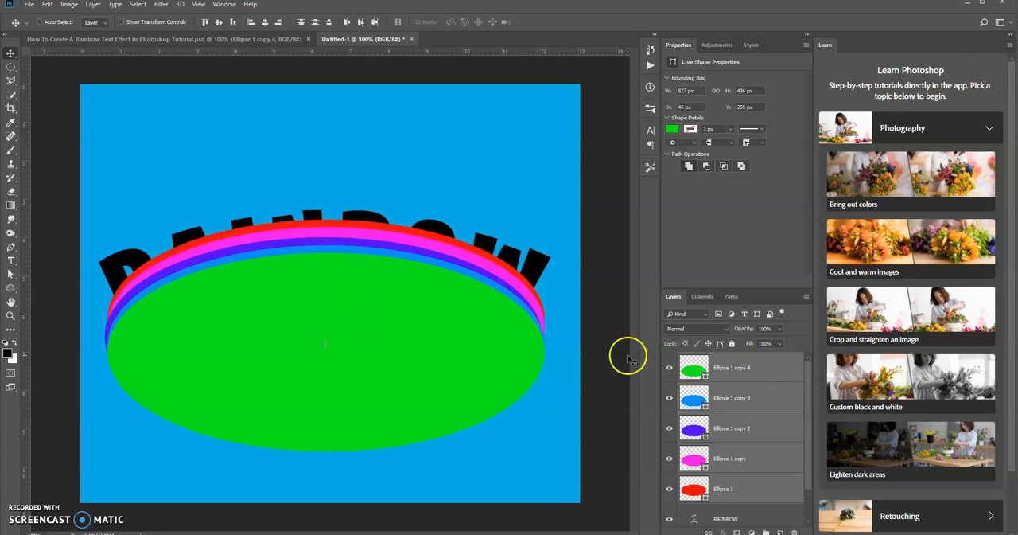
Draw a rectangle about 864 × 474 px directly above the RAINBOW layer and position it at about X 25, Y 237 px to cover the text.
click(786, 369)
drag(807, 385, 806, 463)
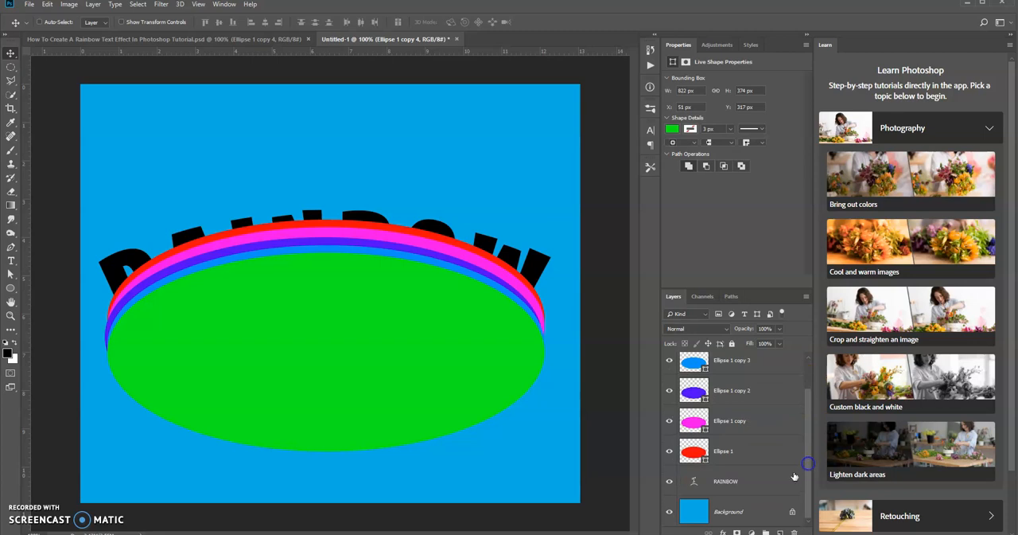
click(742, 479)
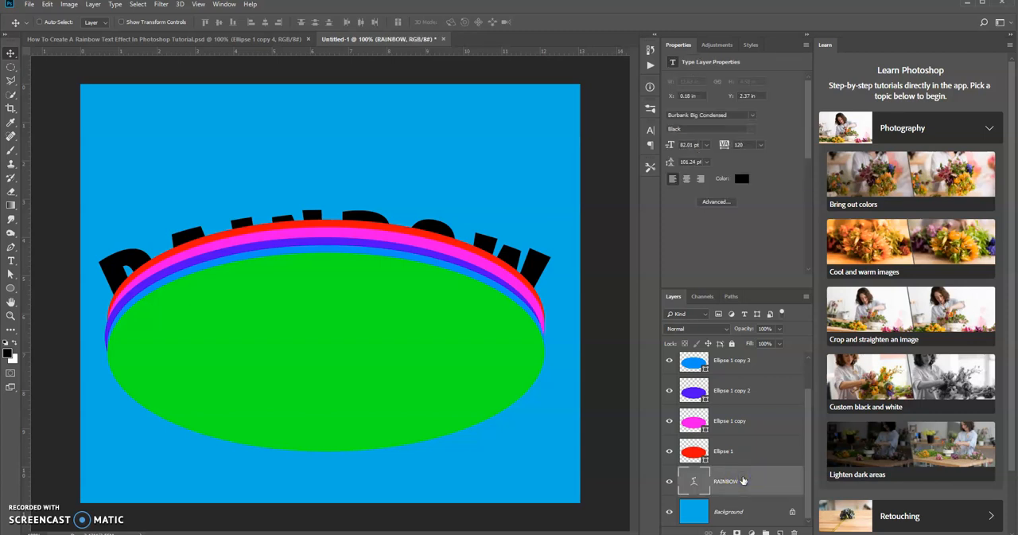
click(11, 288)
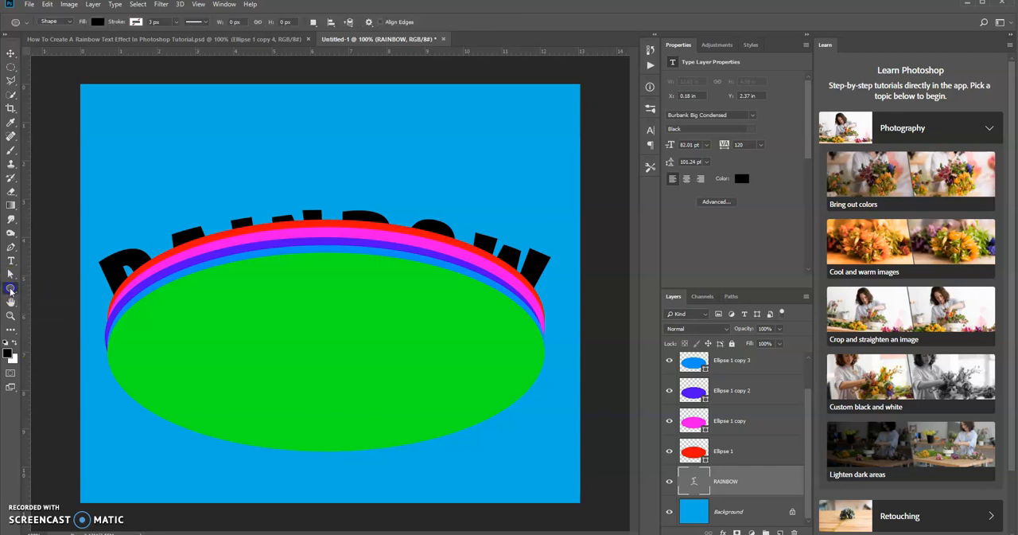
click(10, 290)
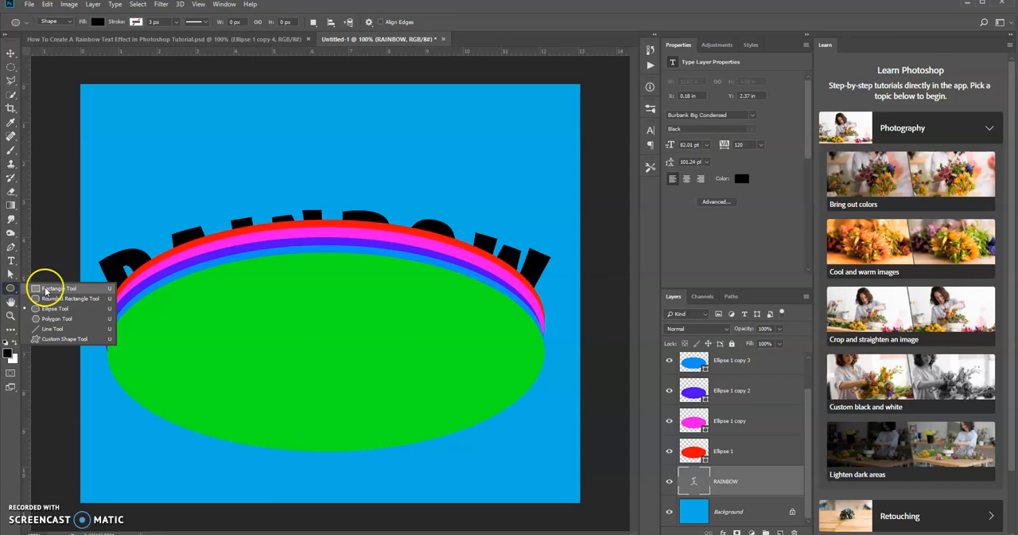
click(46, 287)
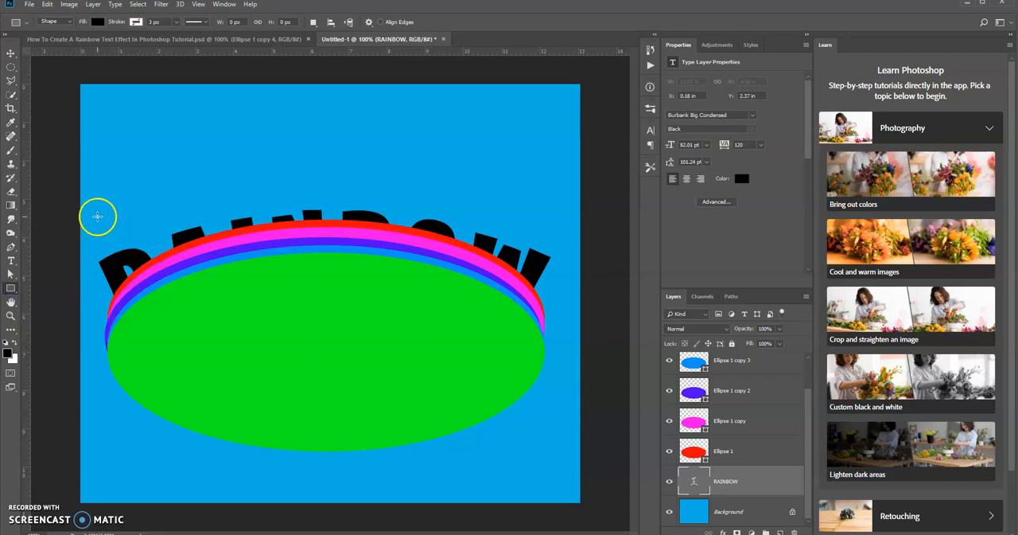
drag(101, 220, 560, 471)
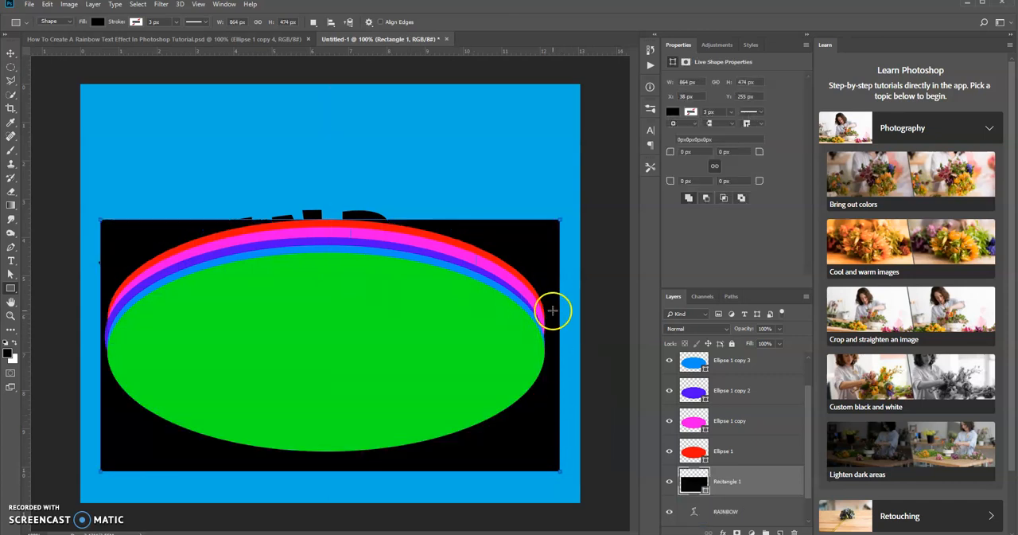
click(11, 54)
drag(468, 228, 461, 219)
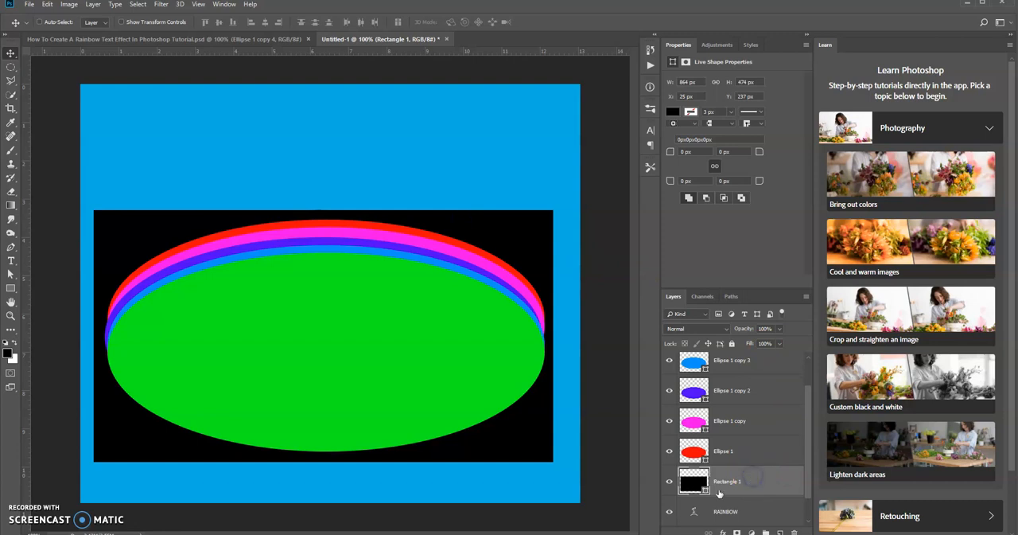
Set the rectangle's fill colour to orange, fc9209.
double_click(694, 482)
click(661, 356)
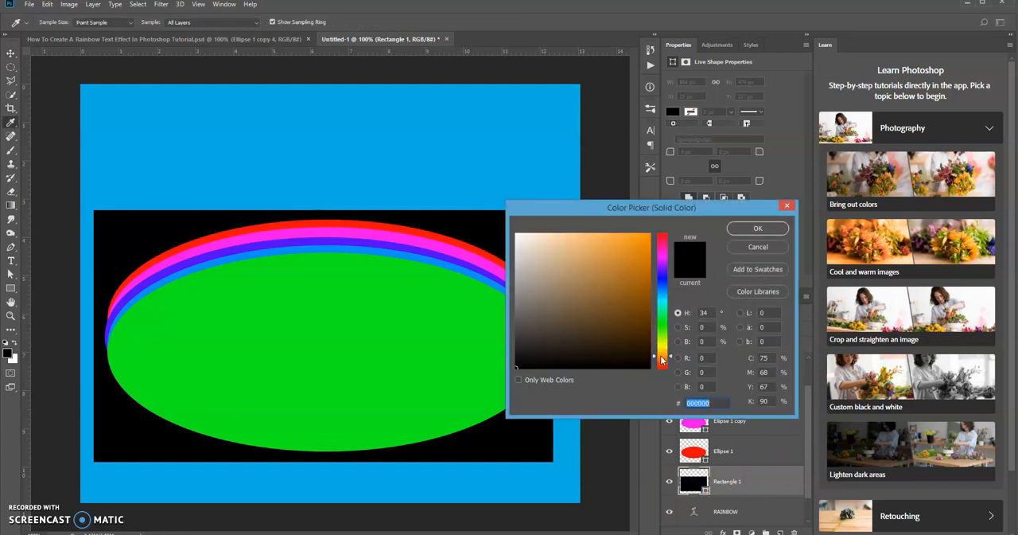
click(645, 235)
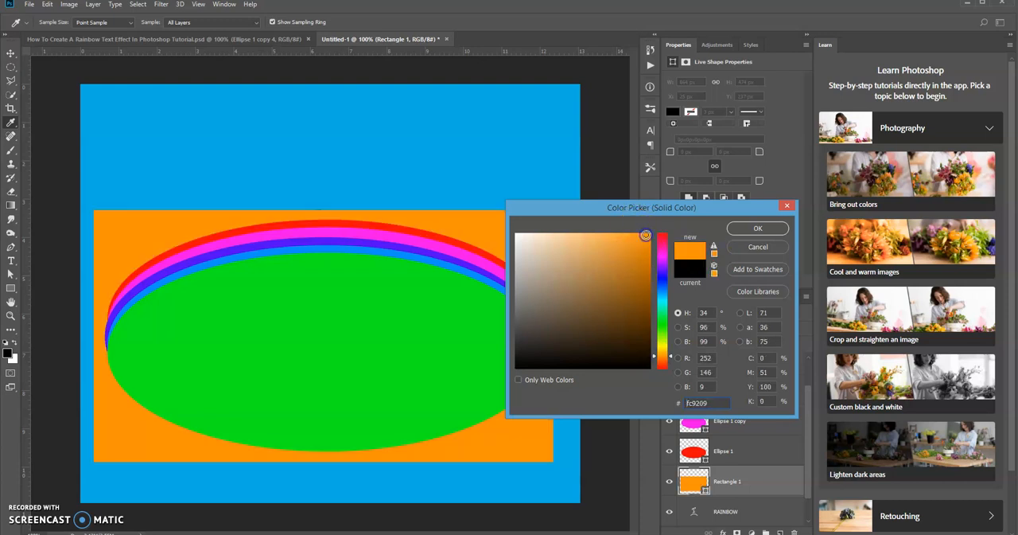
click(754, 229)
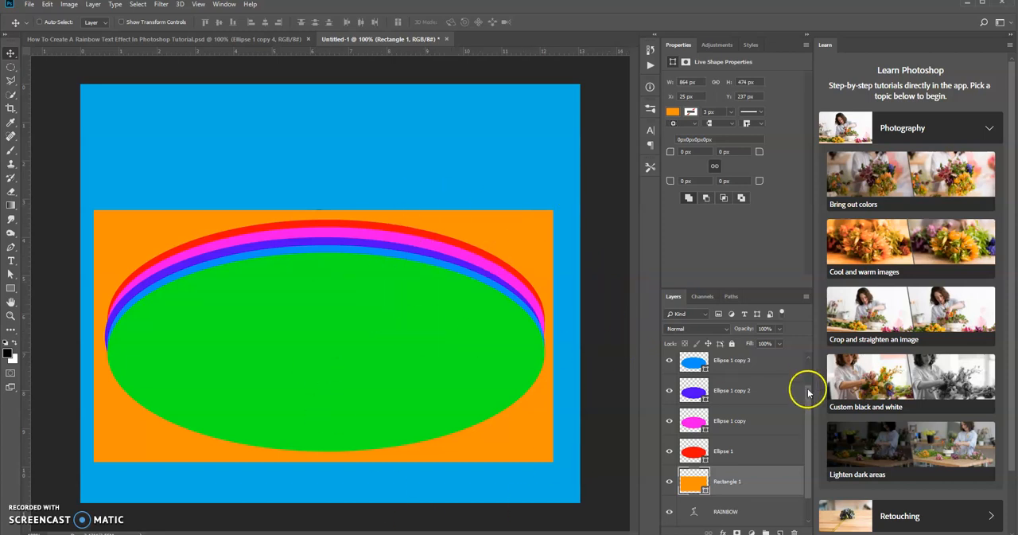
Hide the RAINBOW text layer and the Background layer.
drag(807, 394, 809, 454)
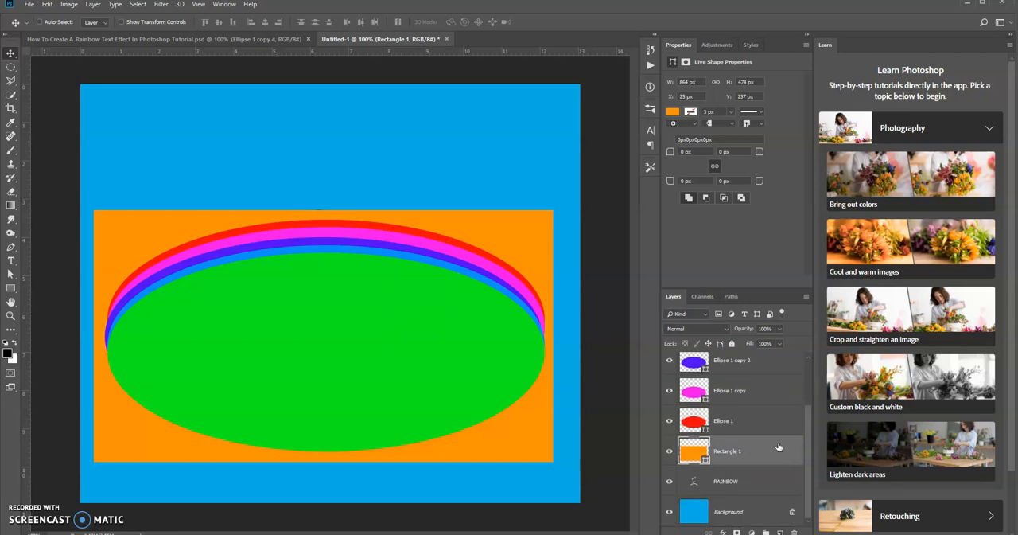
click(670, 480)
click(671, 509)
Merge the visible ellipse and rectangle layers into a single layer.
drag(811, 458, 809, 413)
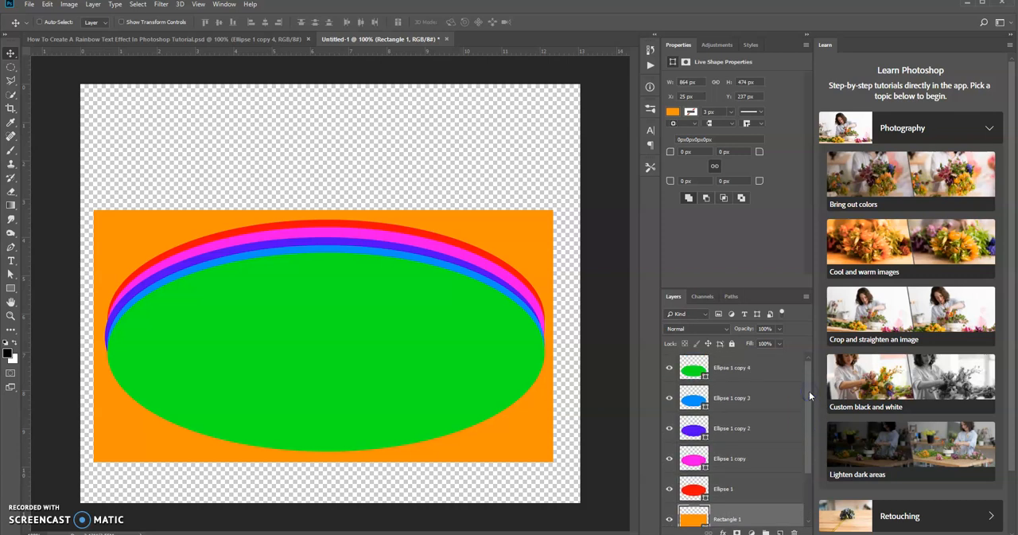
shift+click(762, 372)
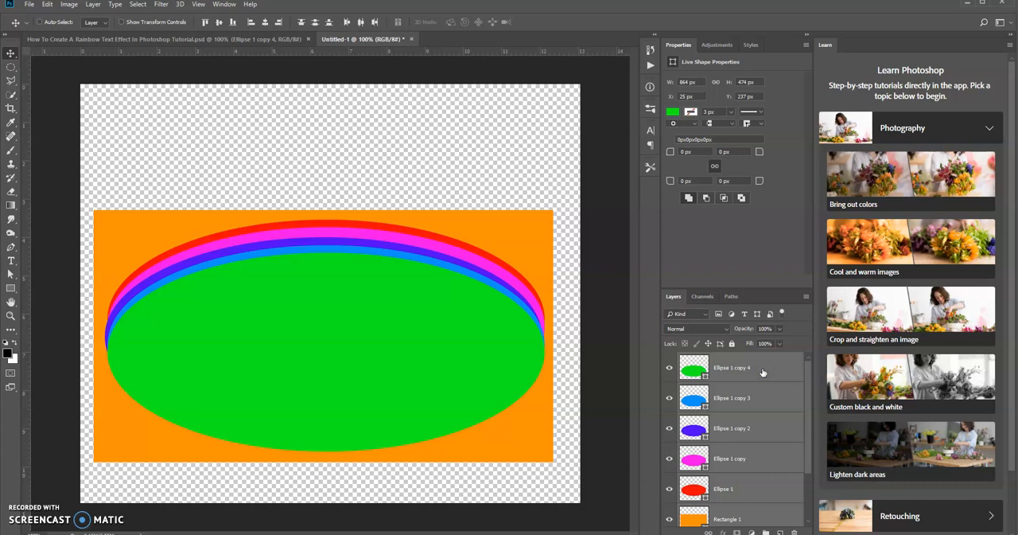
right_click(762, 371)
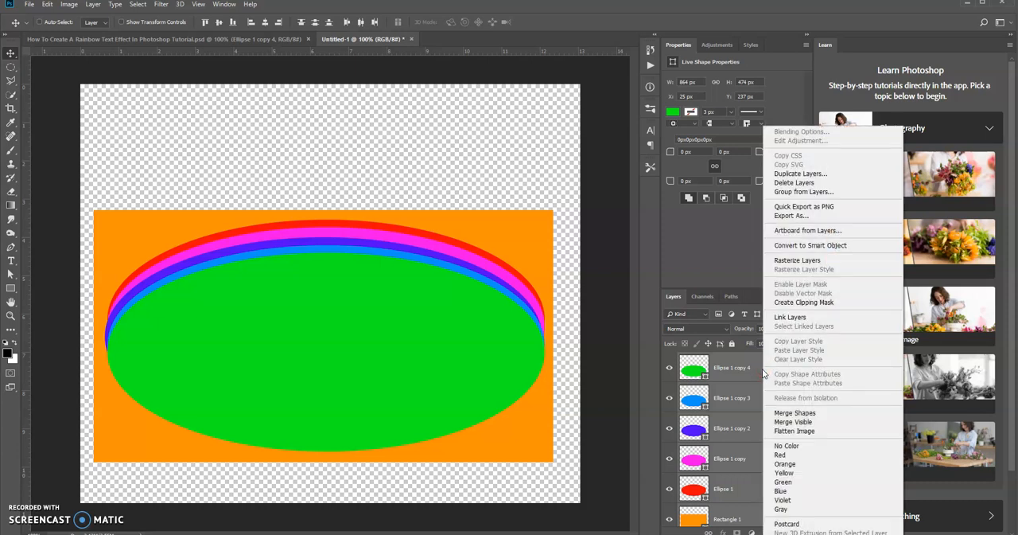
click(802, 422)
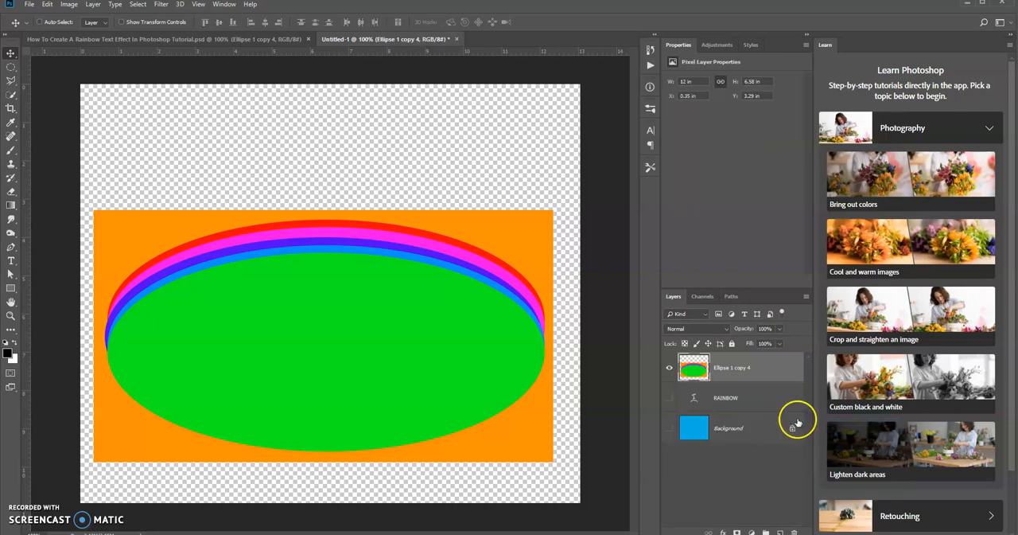
Show the RAINBOW and Background layers again and clip the merged stripes layer to the RAINBOW text with a clipping mask.
click(669, 398)
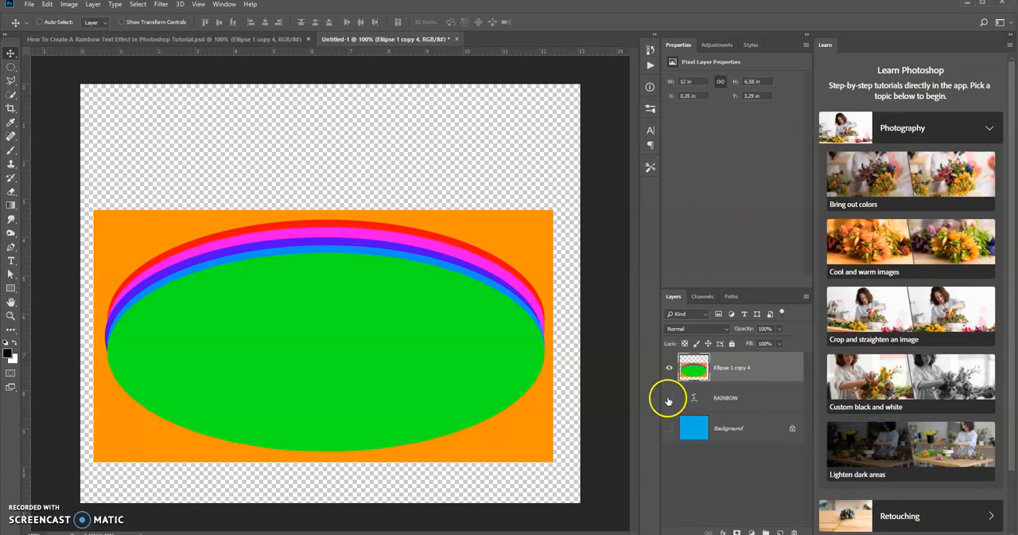
click(671, 429)
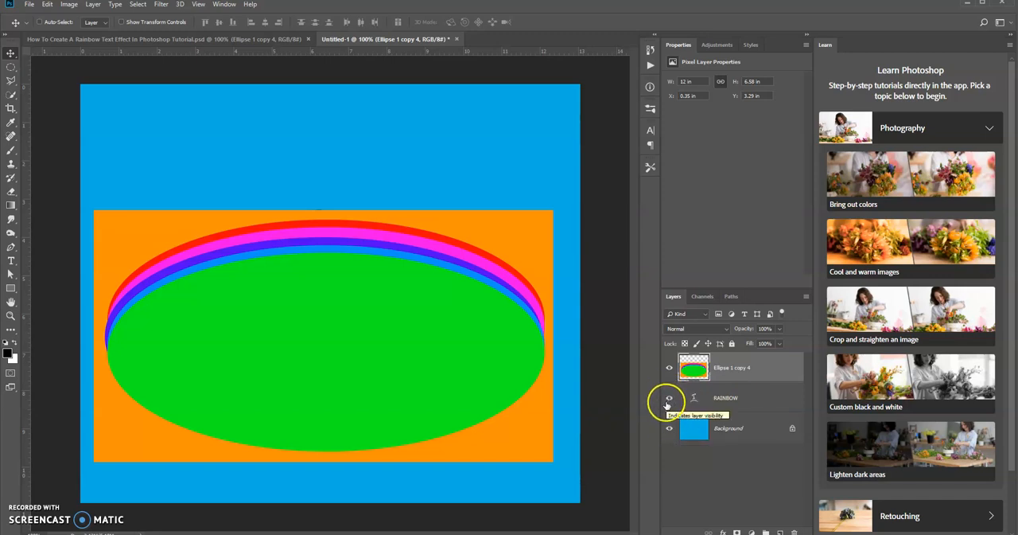
right_click(771, 363)
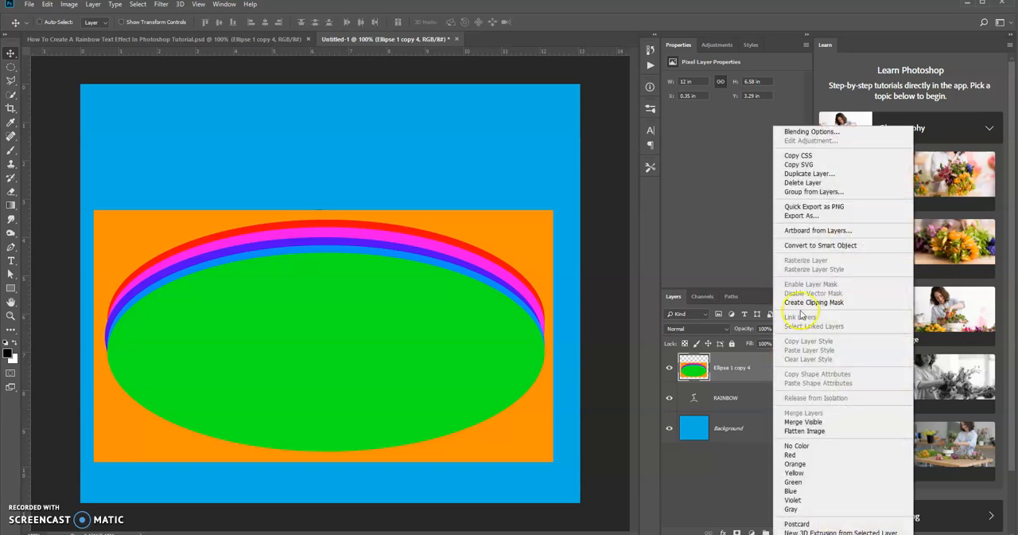
click(801, 305)
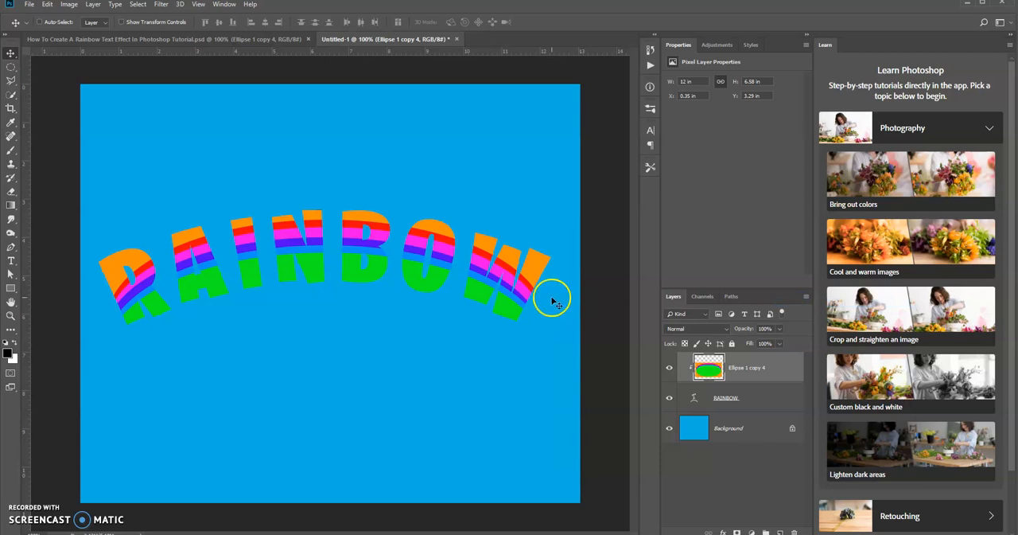